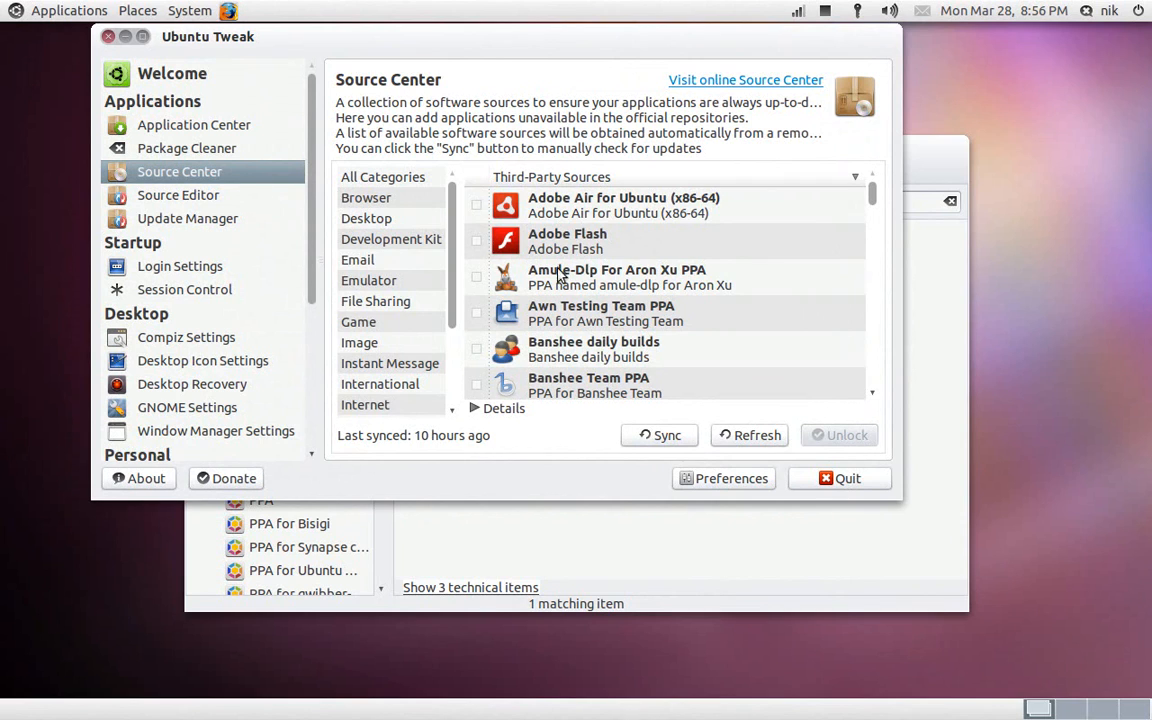
- Find and select the Cairo-Dock (Stable) entry in the list of third-party sources
{"action": "scroll", "coordinate": [573, 275], "scroll_direction": "down", "scroll_amount": 2}
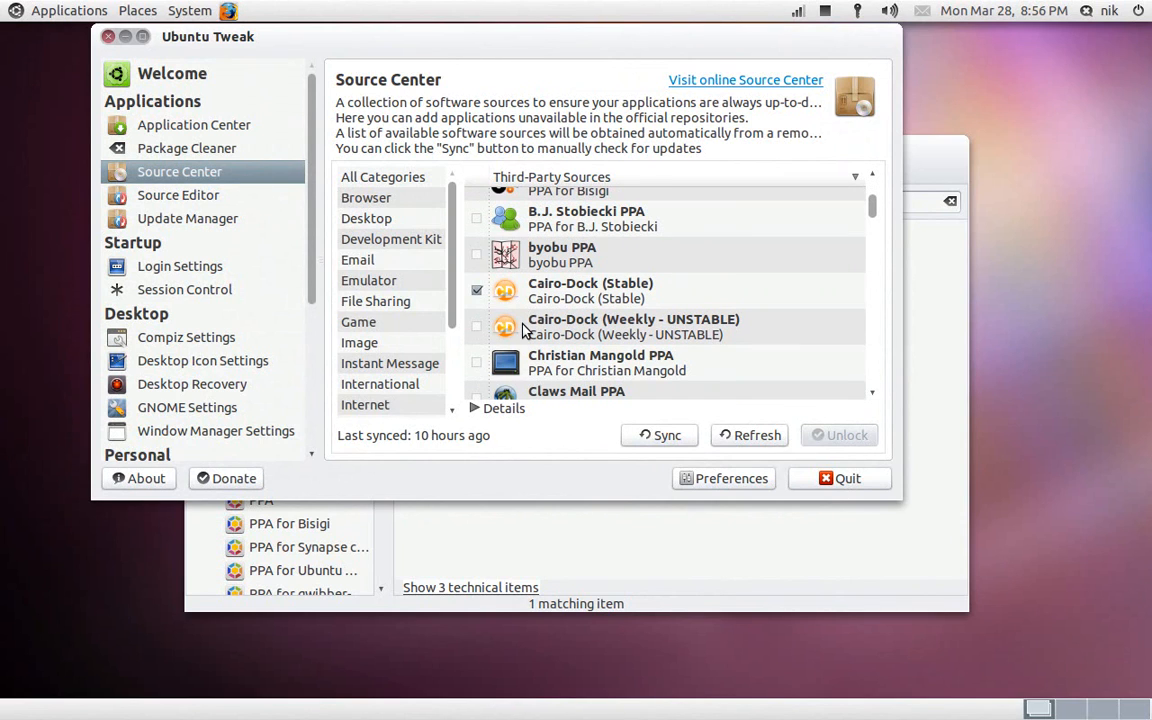
{"action": "left_click", "coordinate": [565, 291]}
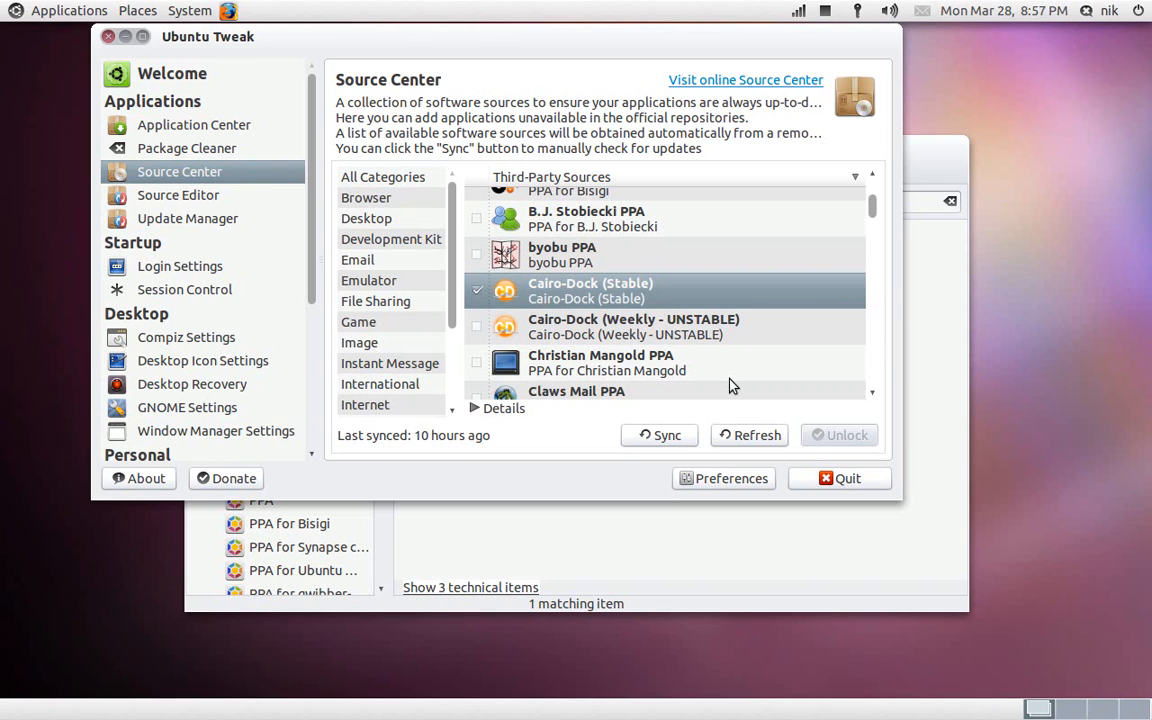
- Quit Ubuntu Tweak and close Ubuntu Software Center to clear the desktop
{"action": "left_click", "coordinate": [826, 479]}
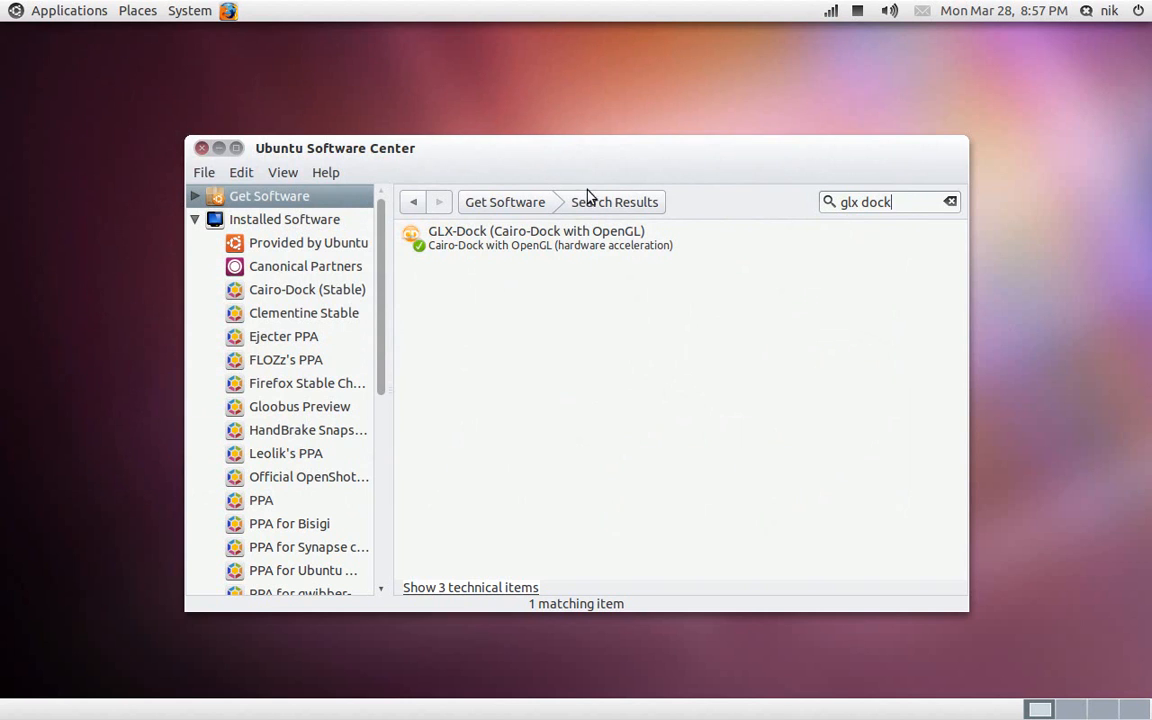
{"action": "left_click_drag", "start_coordinate": [576, 167], "coordinate": [524, 124]}
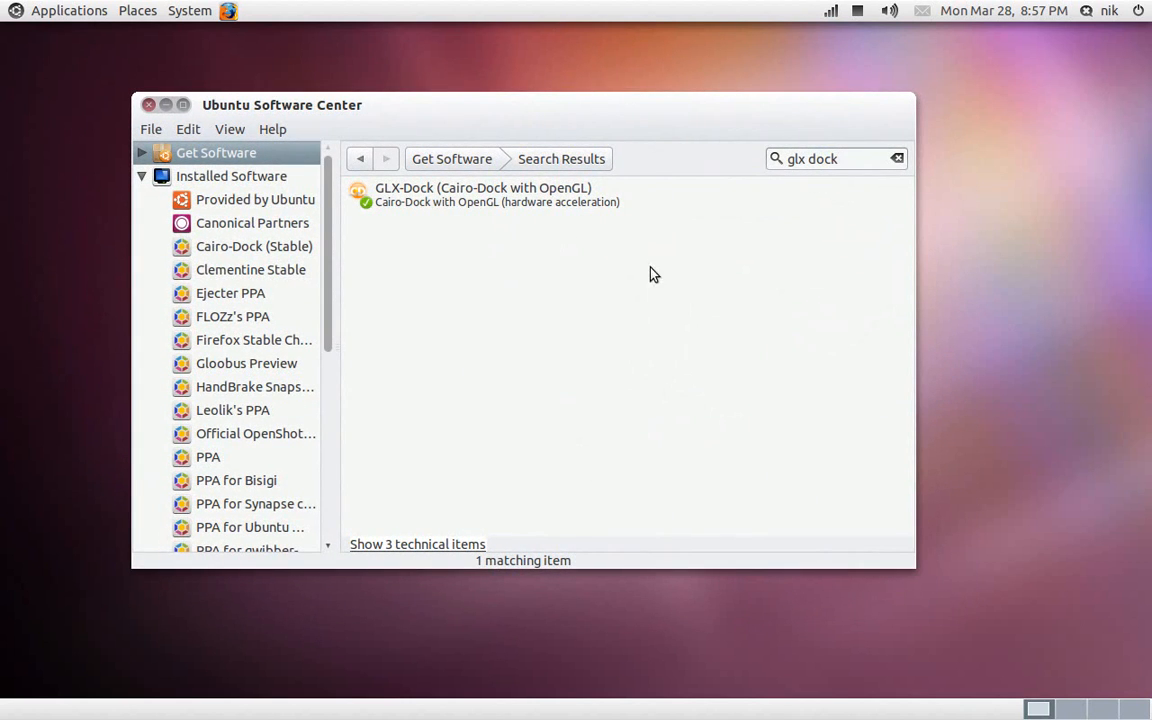
{"action": "left_click", "coordinate": [148, 104]}
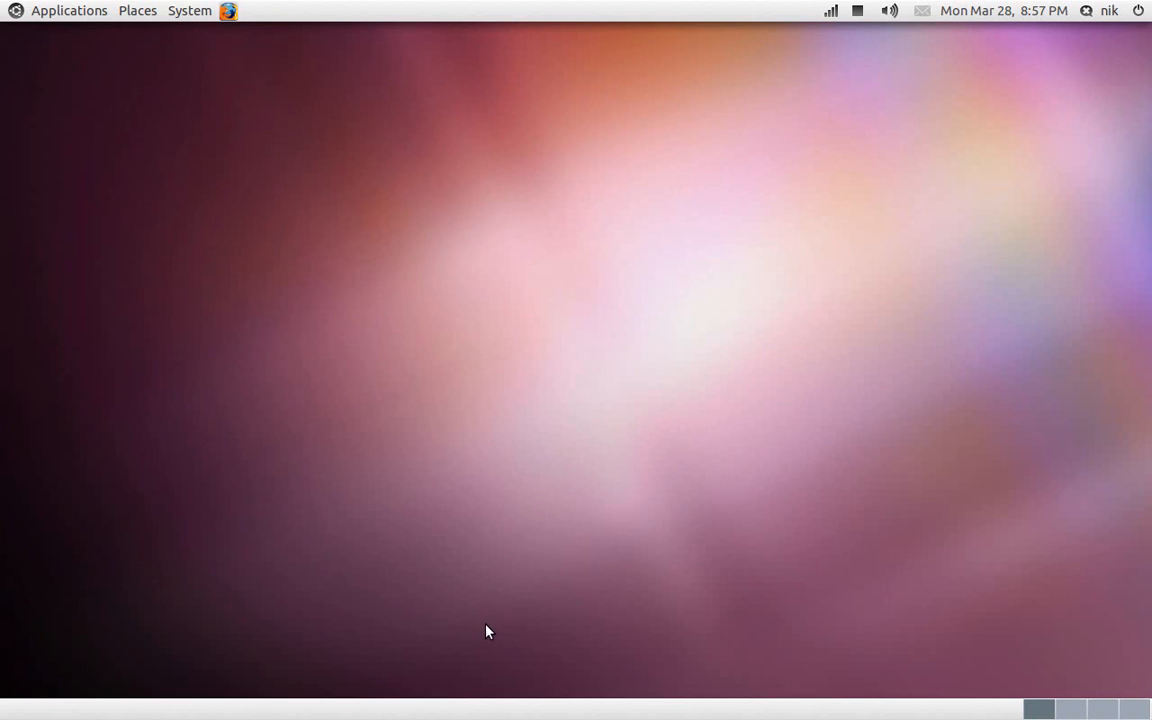
- Delete the empty GNOME panel along the lower edge of the desktop and confirm the deletion
{"action": "right_click", "coordinate": [450, 713]}
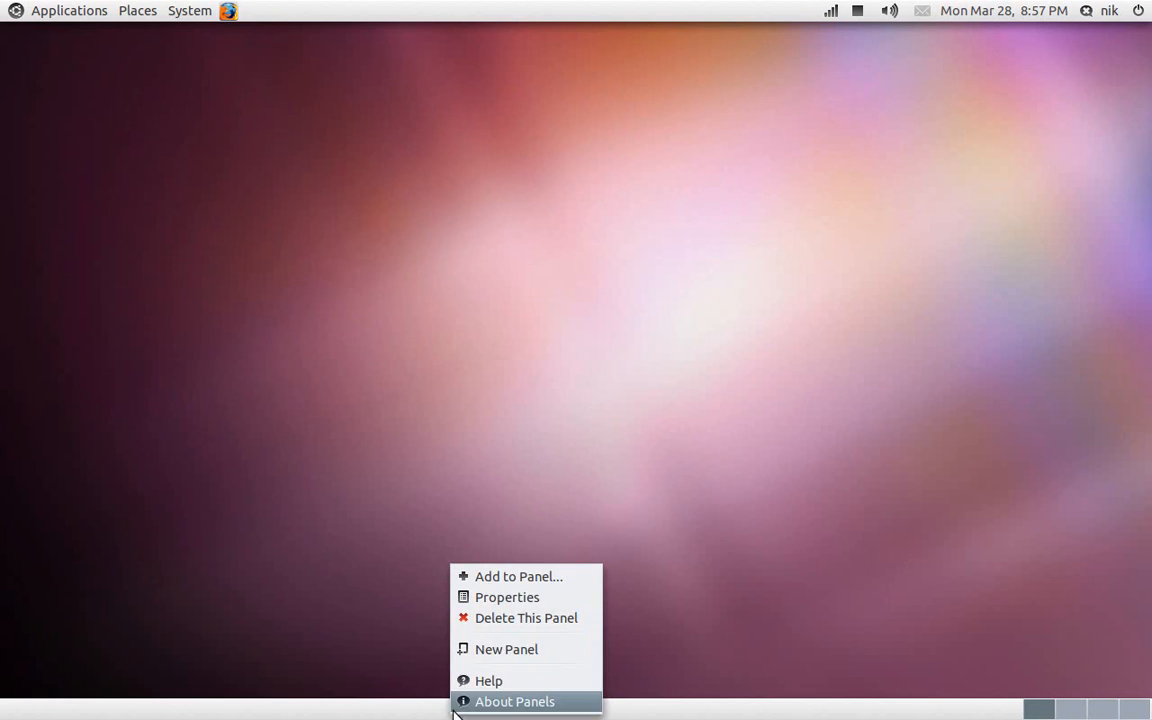
{"action": "left_click", "coordinate": [538, 622]}
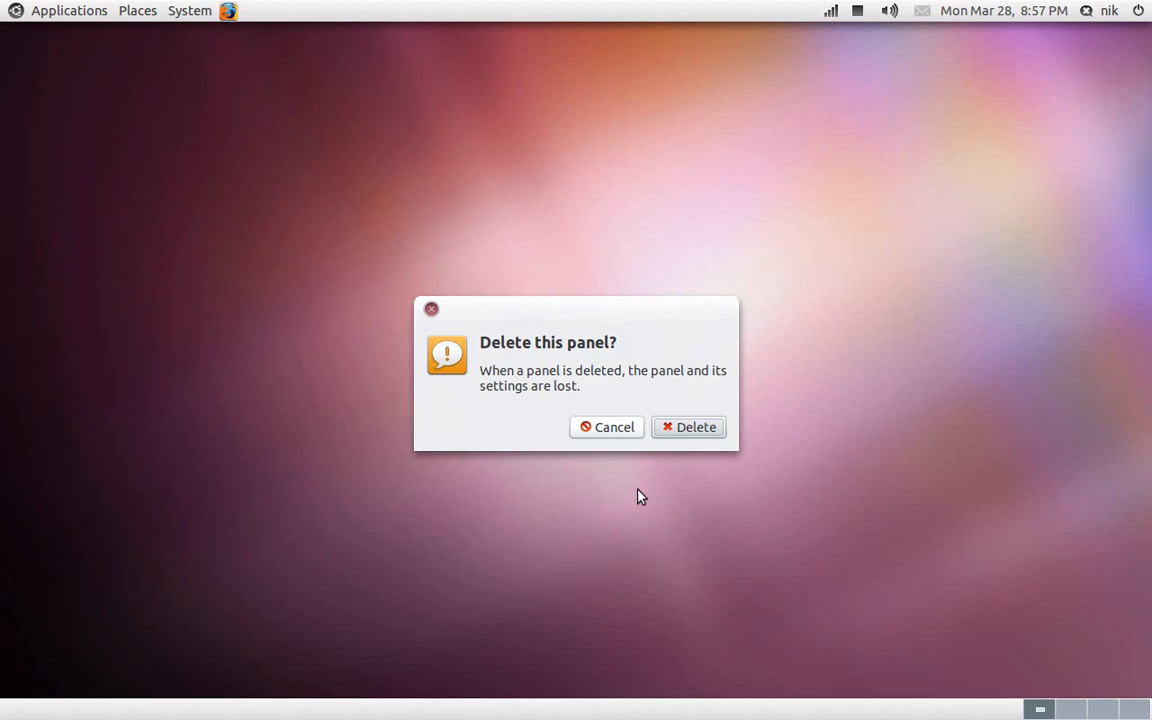
{"action": "left_click", "coordinate": [672, 438]}
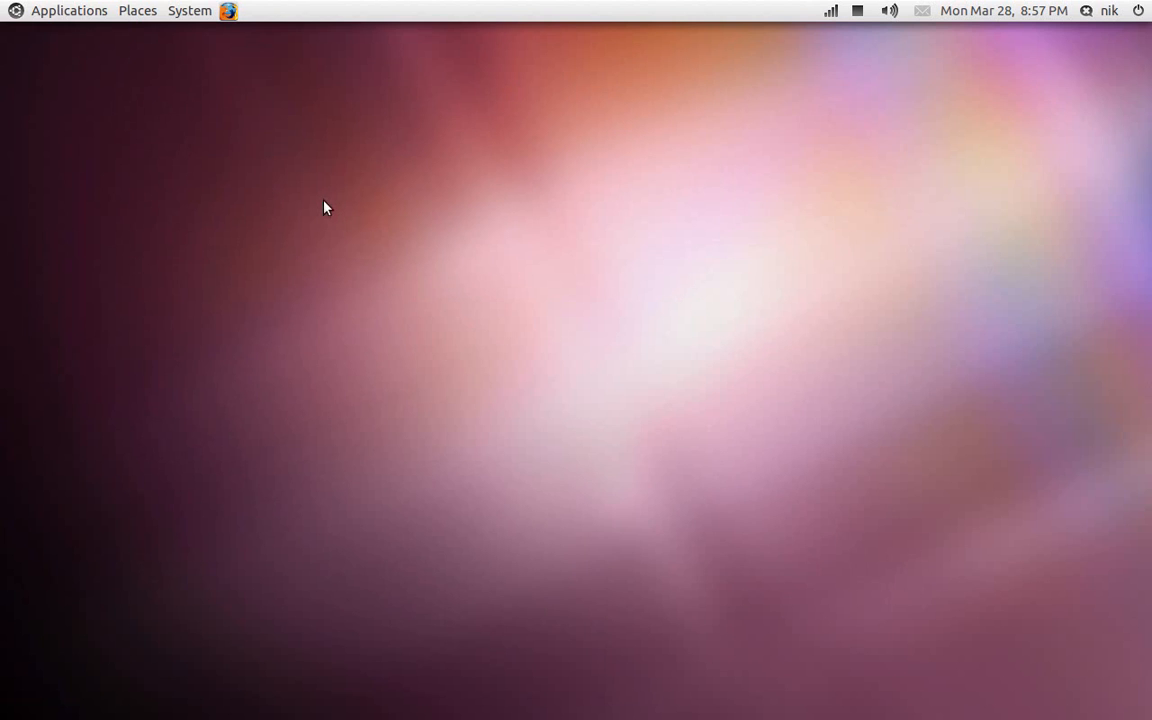
- Launch GLX-Dock (Cairo-Dock with OpenGL) from the system tools
{"action": "left_click", "coordinate": [88, 9]}
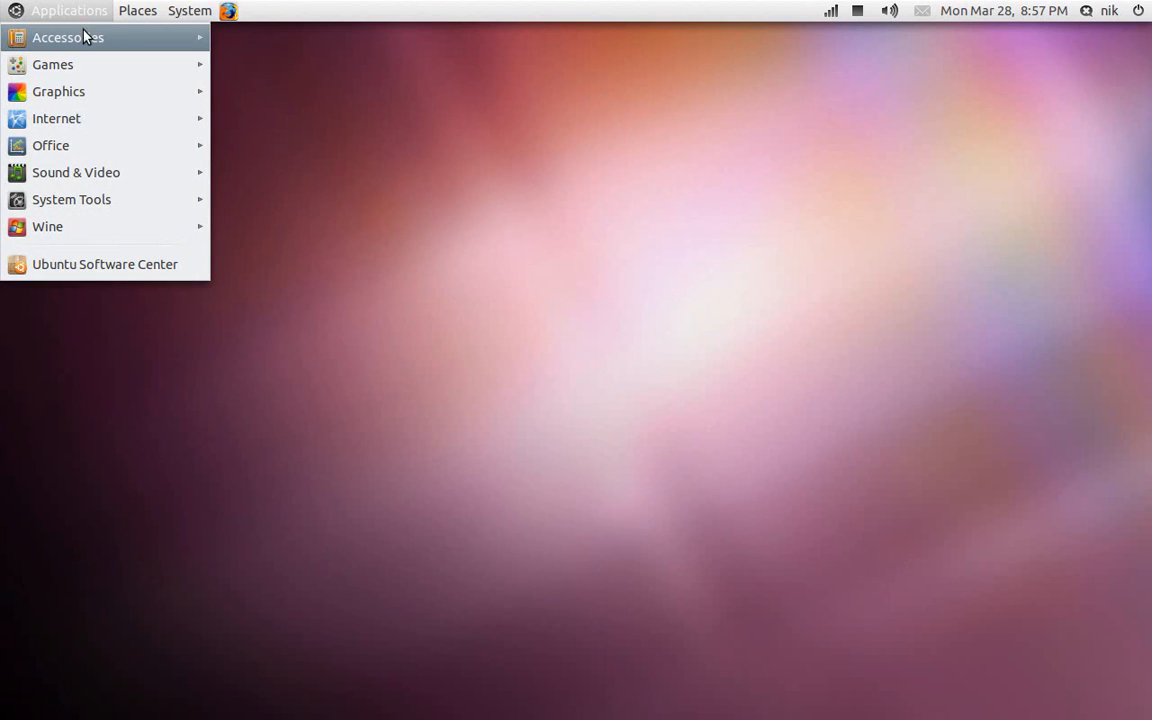
{"action": "mouse_move", "coordinate": [85, 36]}
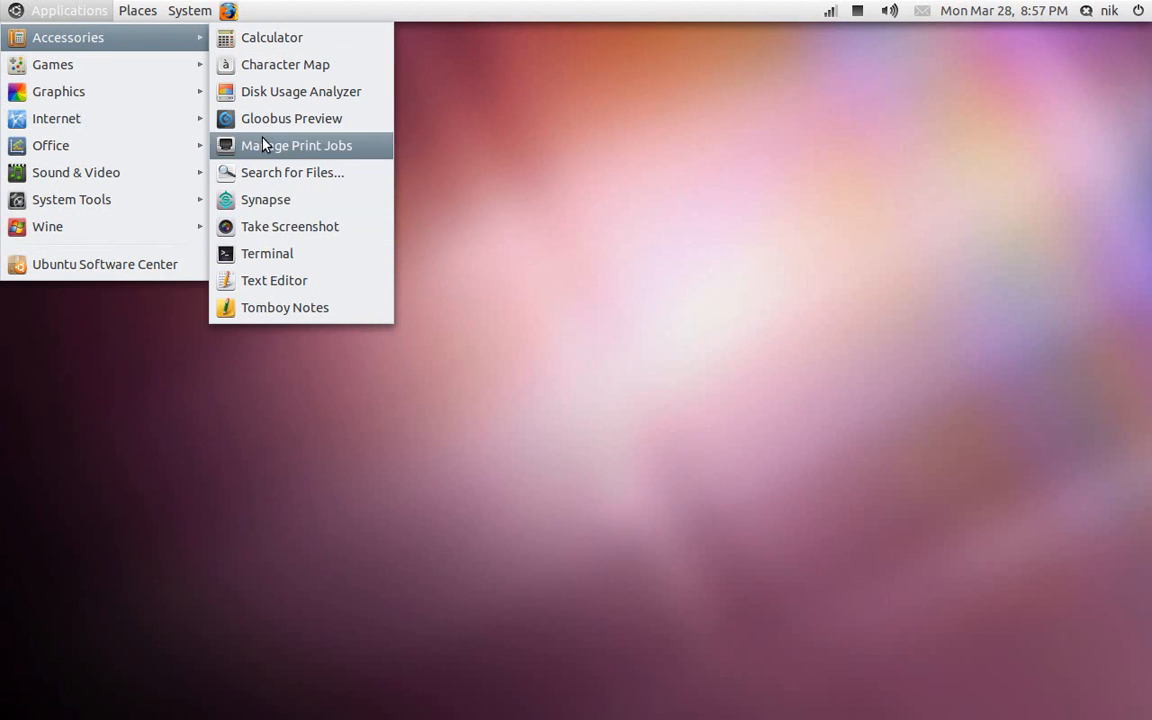
{"action": "mouse_move", "coordinate": [149, 197]}
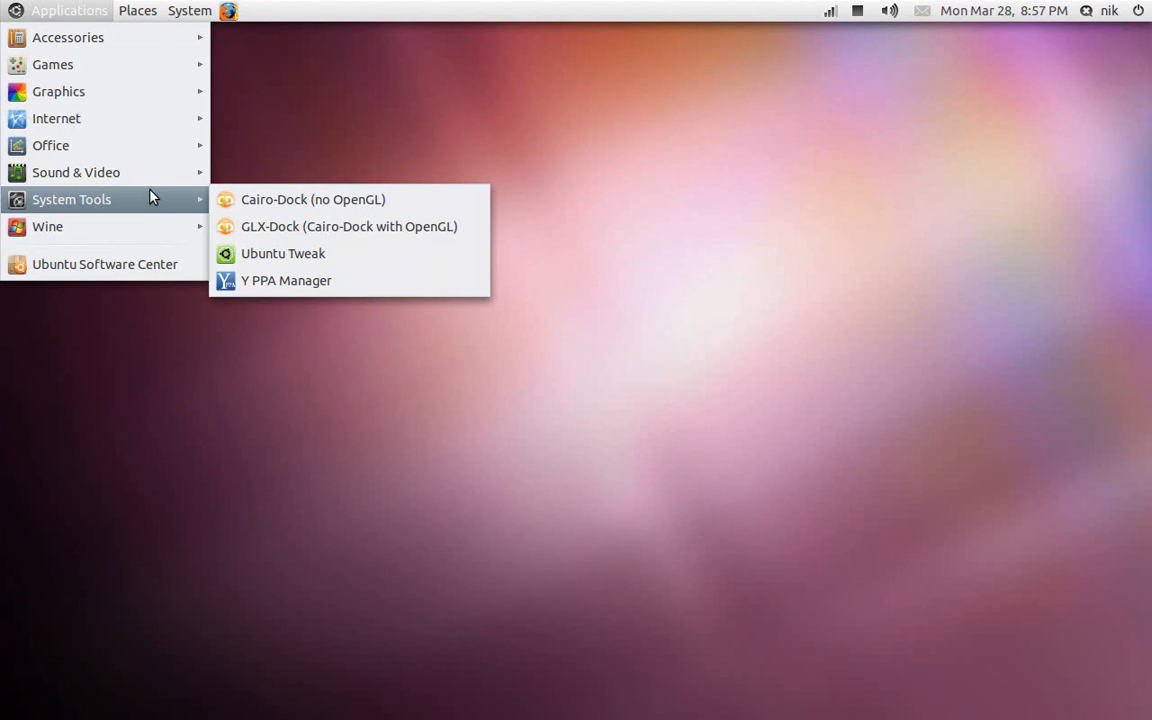
{"action": "left_click", "coordinate": [265, 227]}
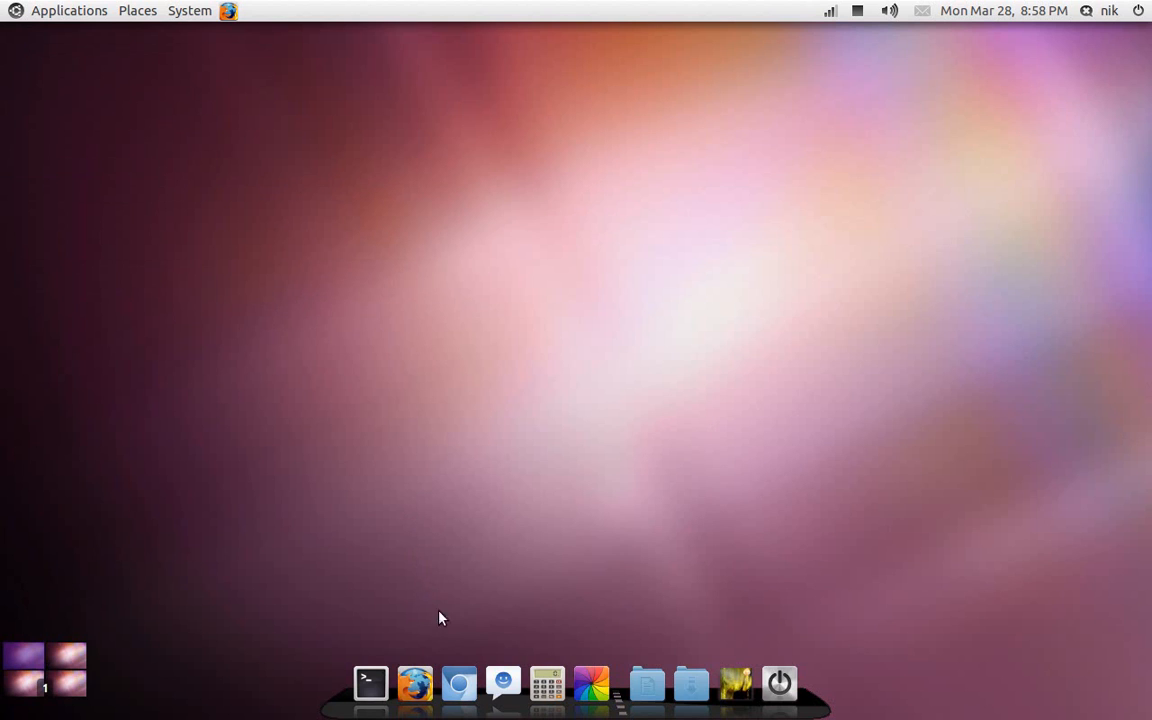
- Set Cairo-Dock to launch on startup
{"action": "right_click", "coordinate": [463, 689]}
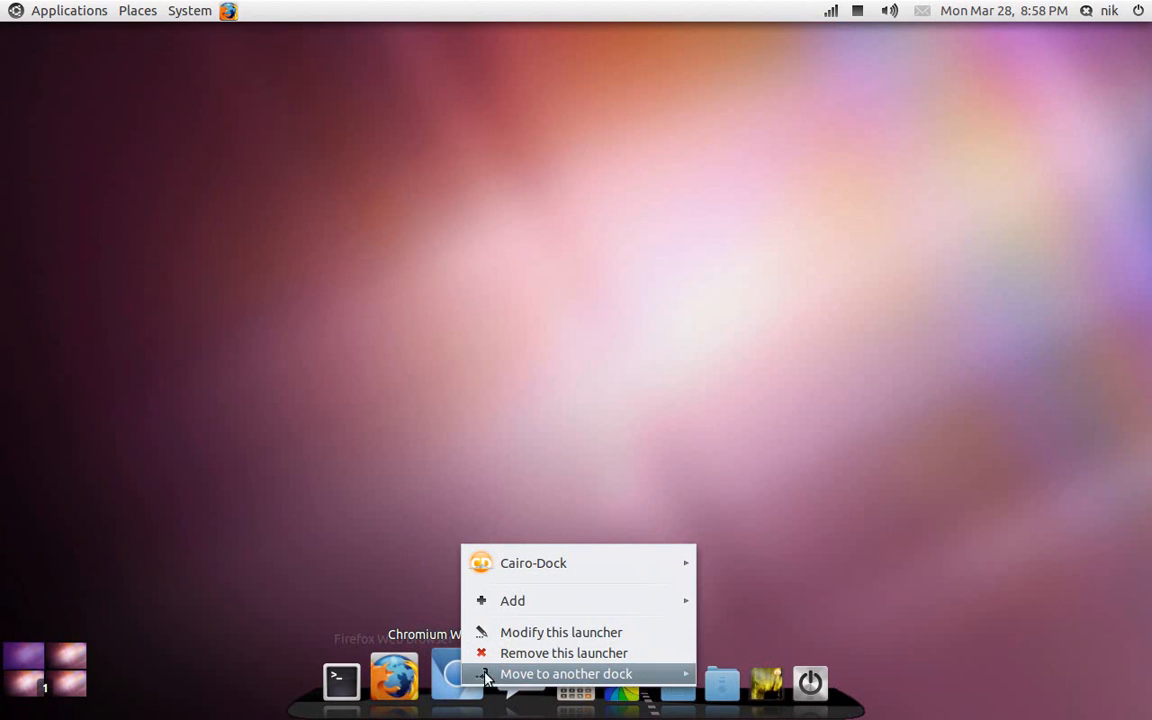
{"action": "mouse_move", "coordinate": [590, 569]}
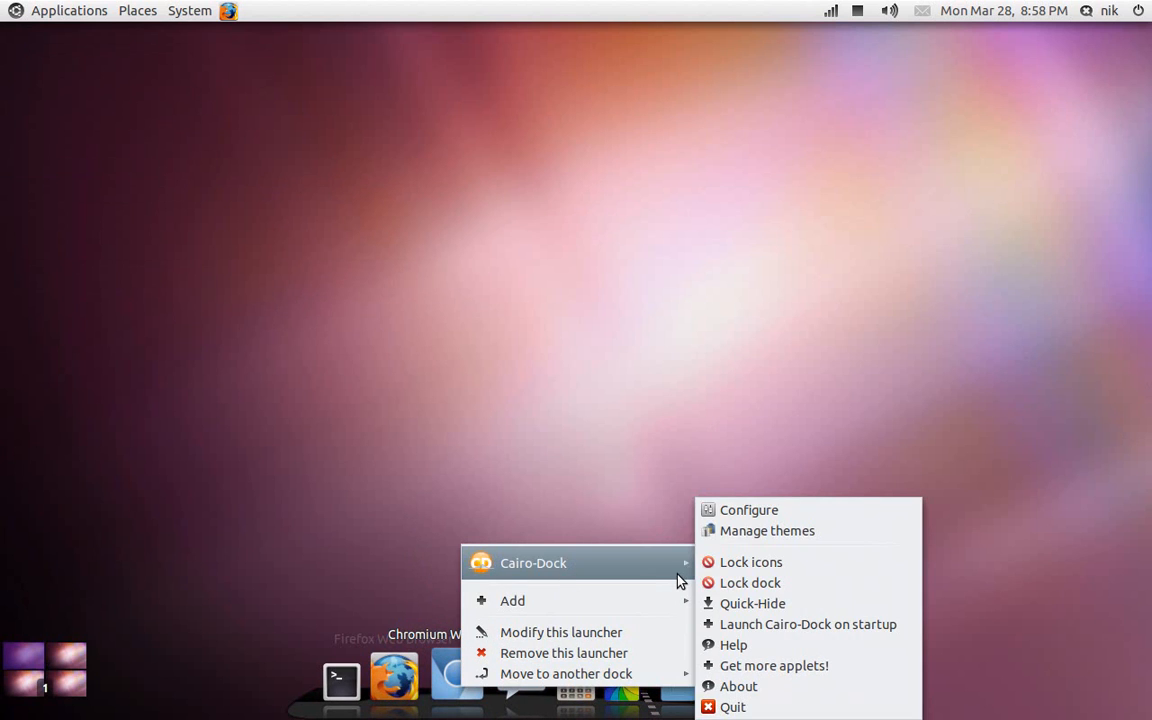
{"action": "left_click", "coordinate": [812, 624]}
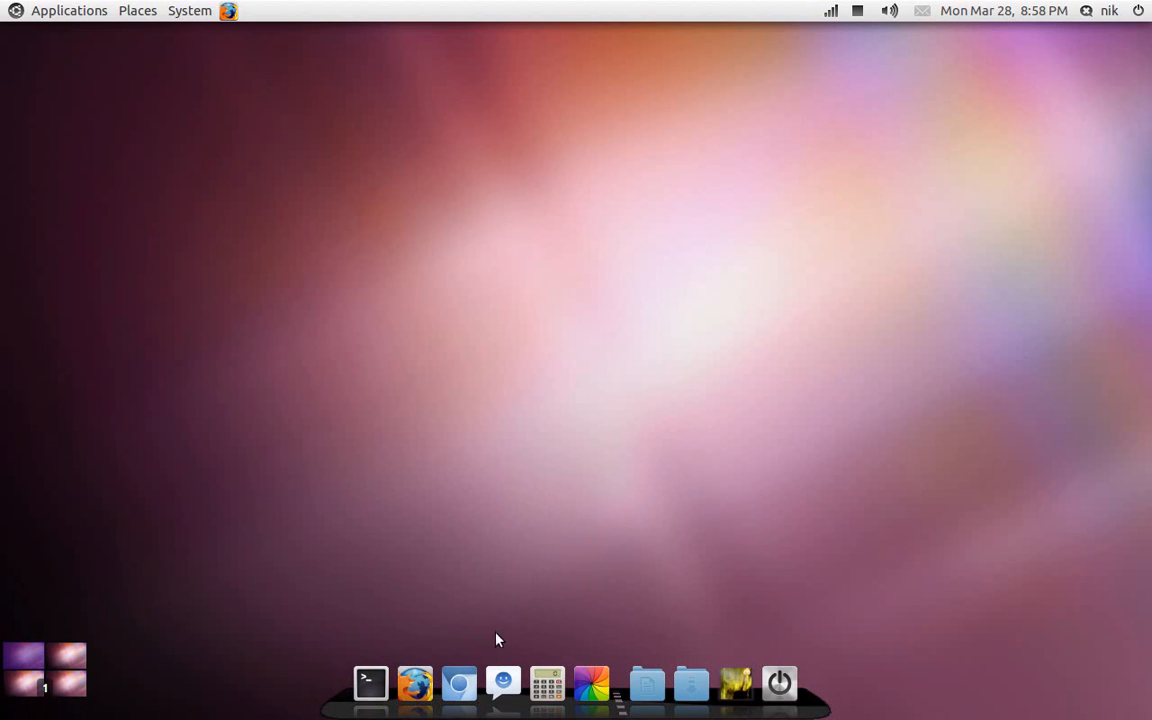
- Open Cairo-Dock's theme manager, preview the Adeskbar, Alu, Chrome and Chrome-Round themes, and close it without applying one
{"action": "right_click", "coordinate": [480, 682]}
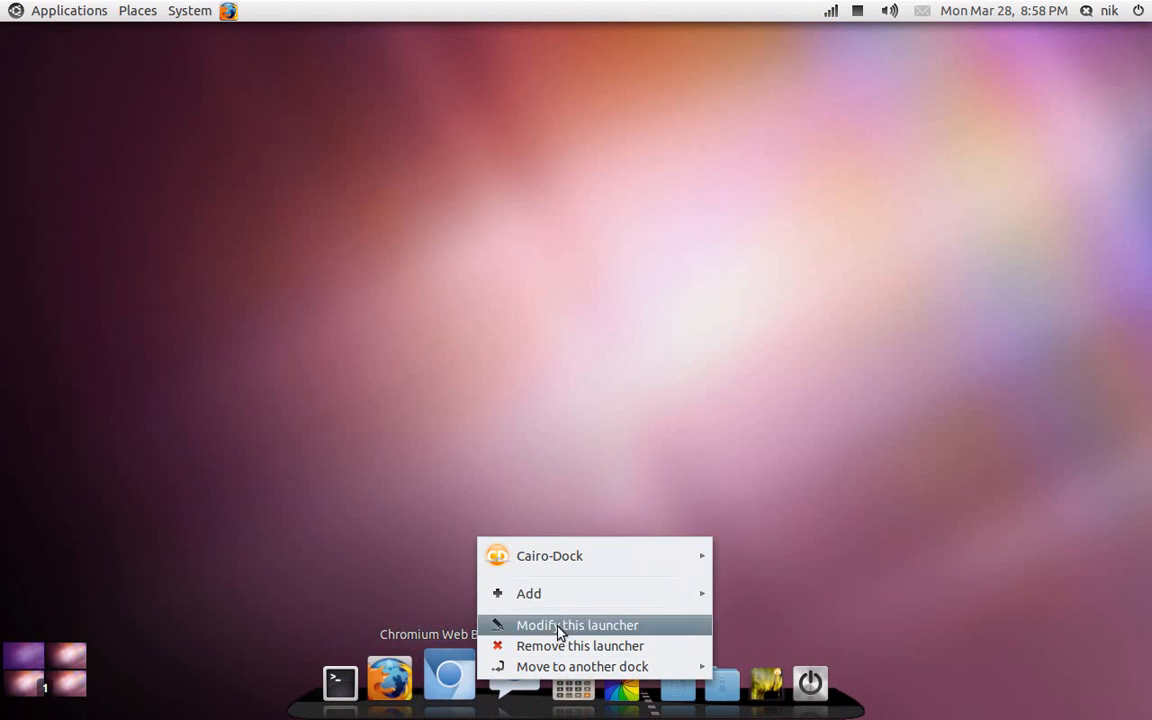
{"action": "mouse_move", "coordinate": [663, 548]}
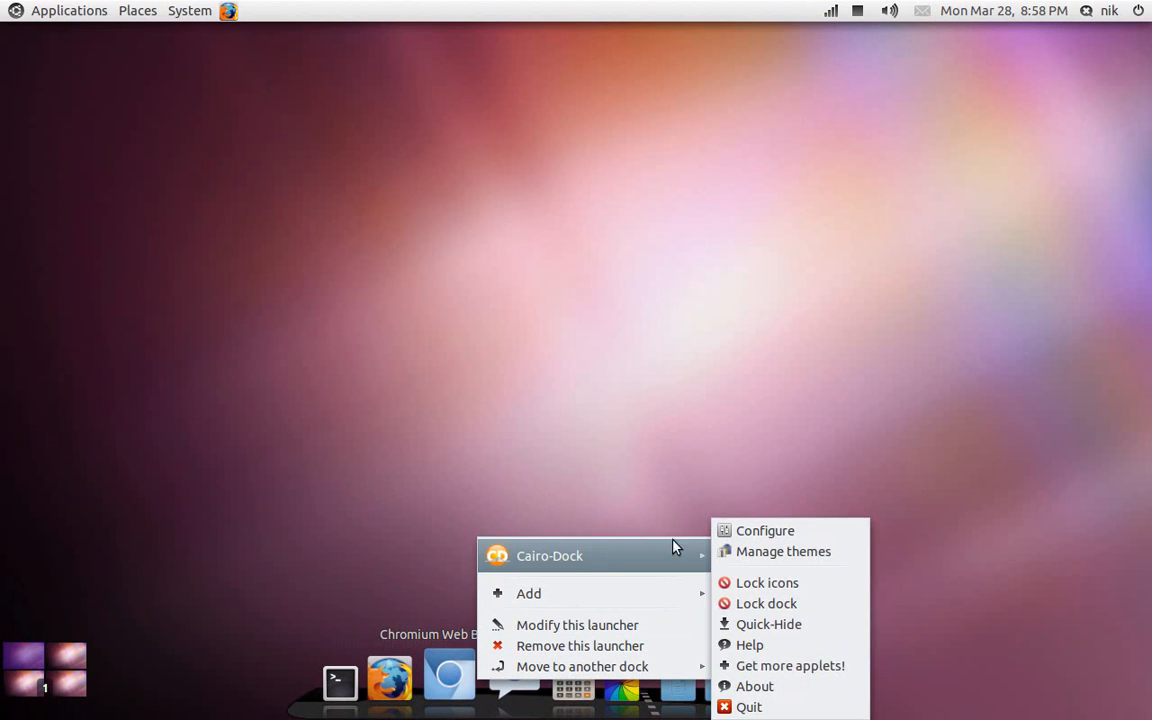
{"action": "left_click", "coordinate": [738, 551]}
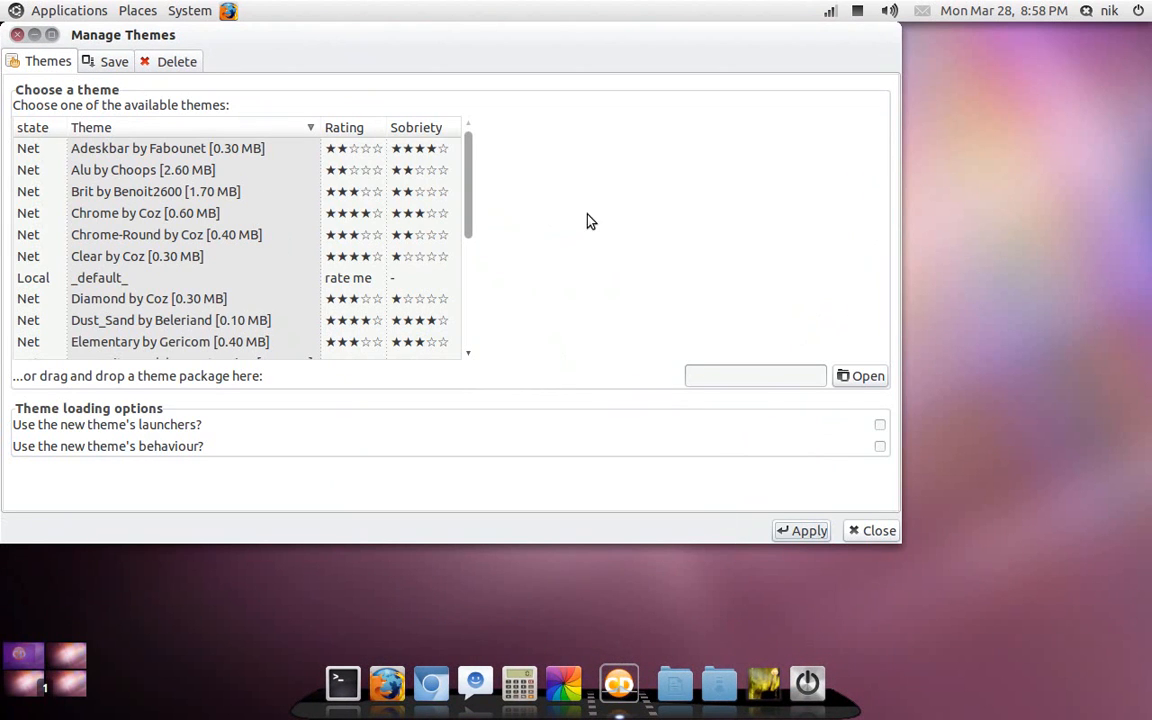
{"action": "left_click_drag", "start_coordinate": [507, 45], "coordinate": [567, 66]}
{"action": "left_click", "coordinate": [380, 180]}
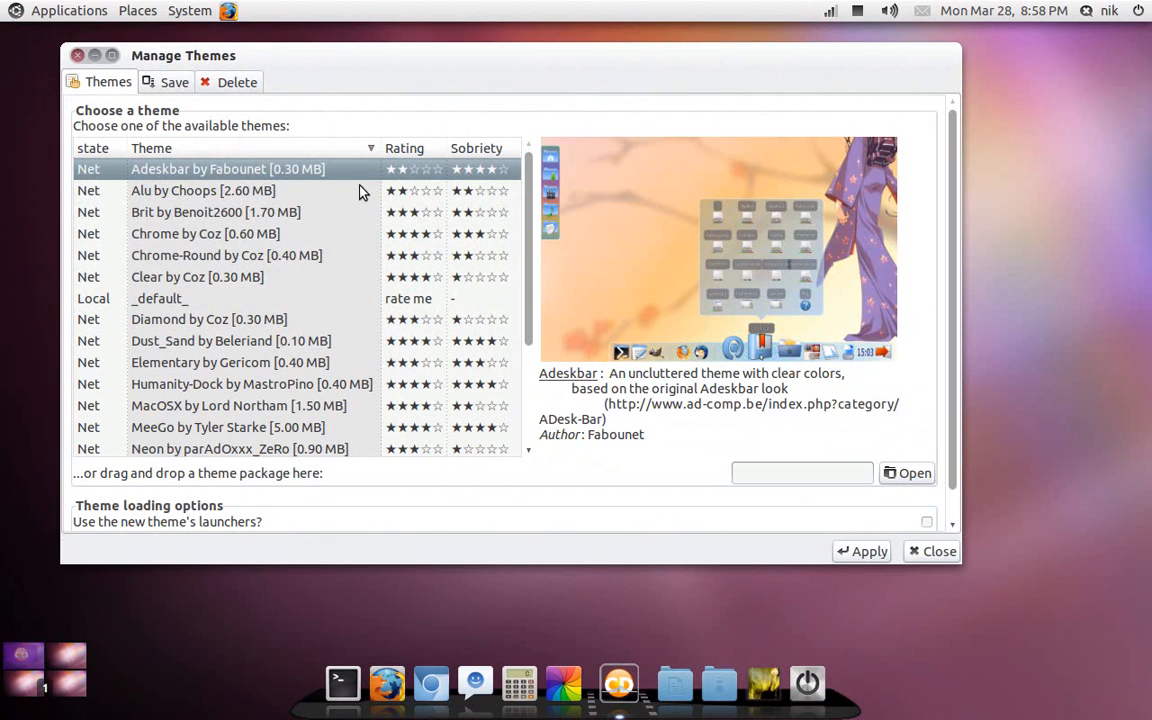
{"action": "left_click", "coordinate": [352, 197]}
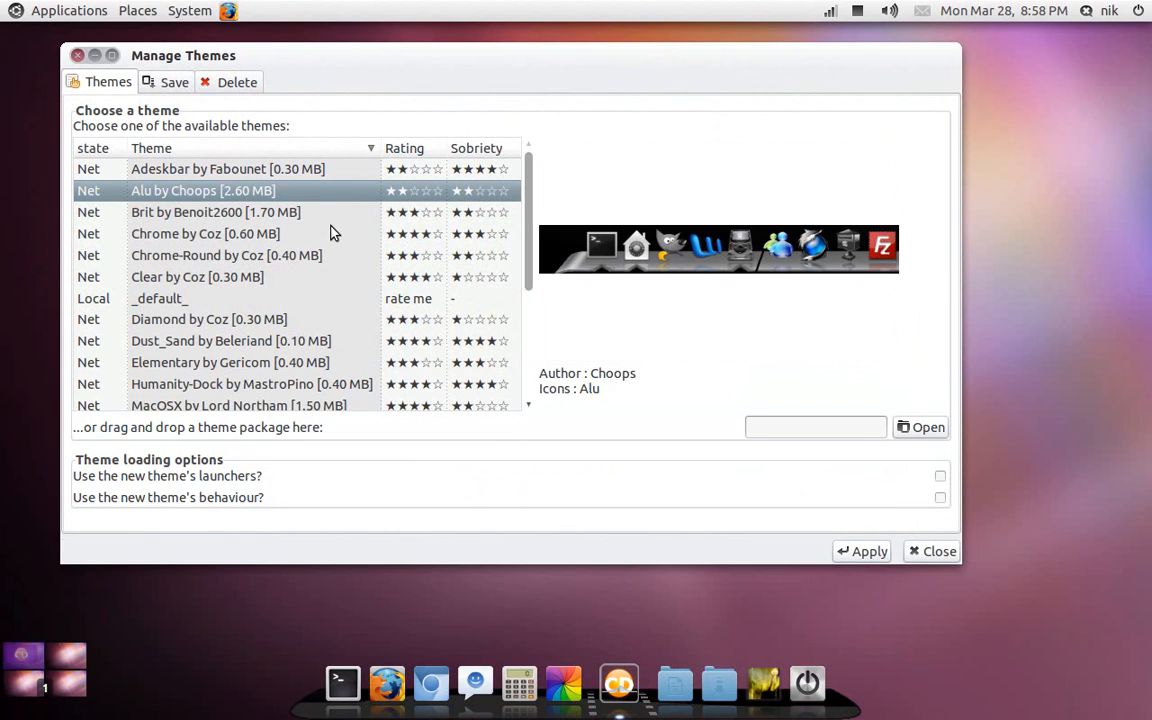
{"action": "left_click", "coordinate": [333, 233]}
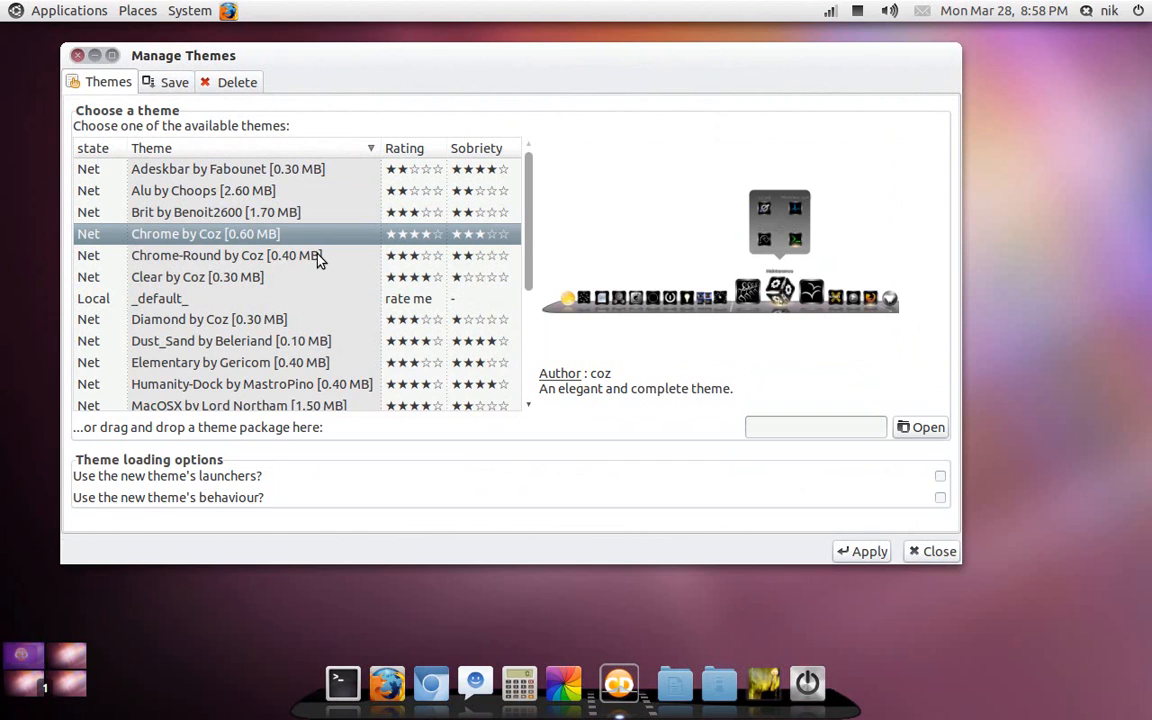
{"action": "left_click", "coordinate": [318, 259]}
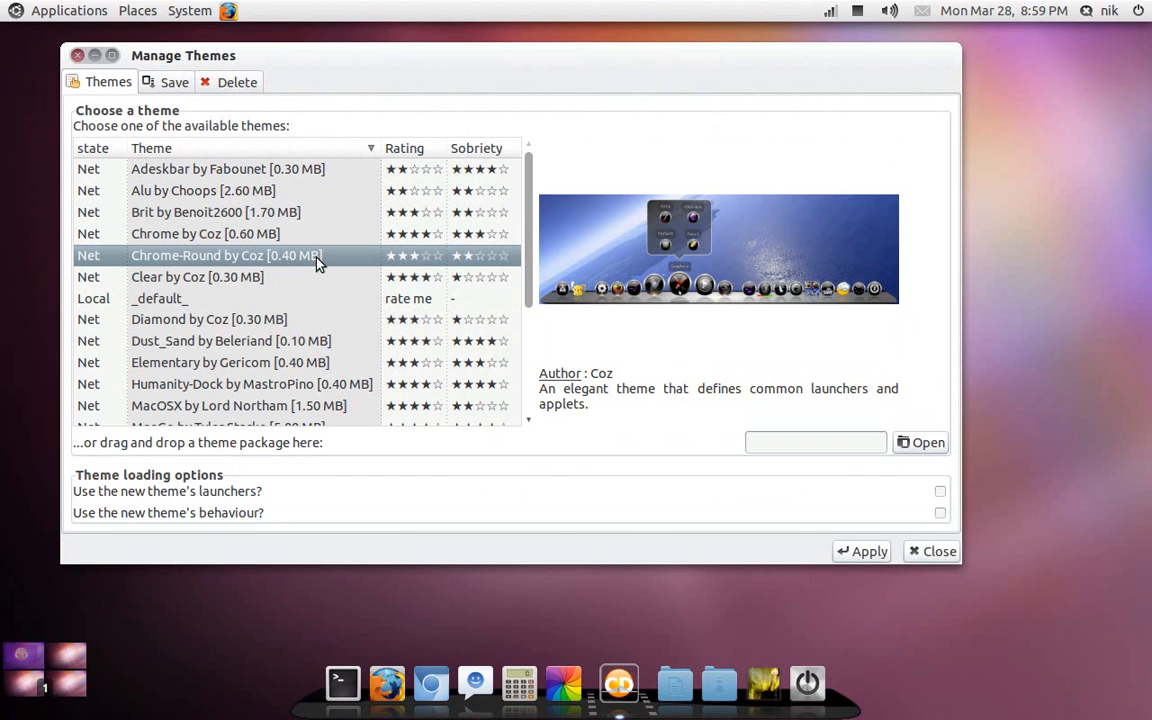
{"action": "scroll", "coordinate": [316, 259], "scroll_direction": "down", "scroll_amount": 4}
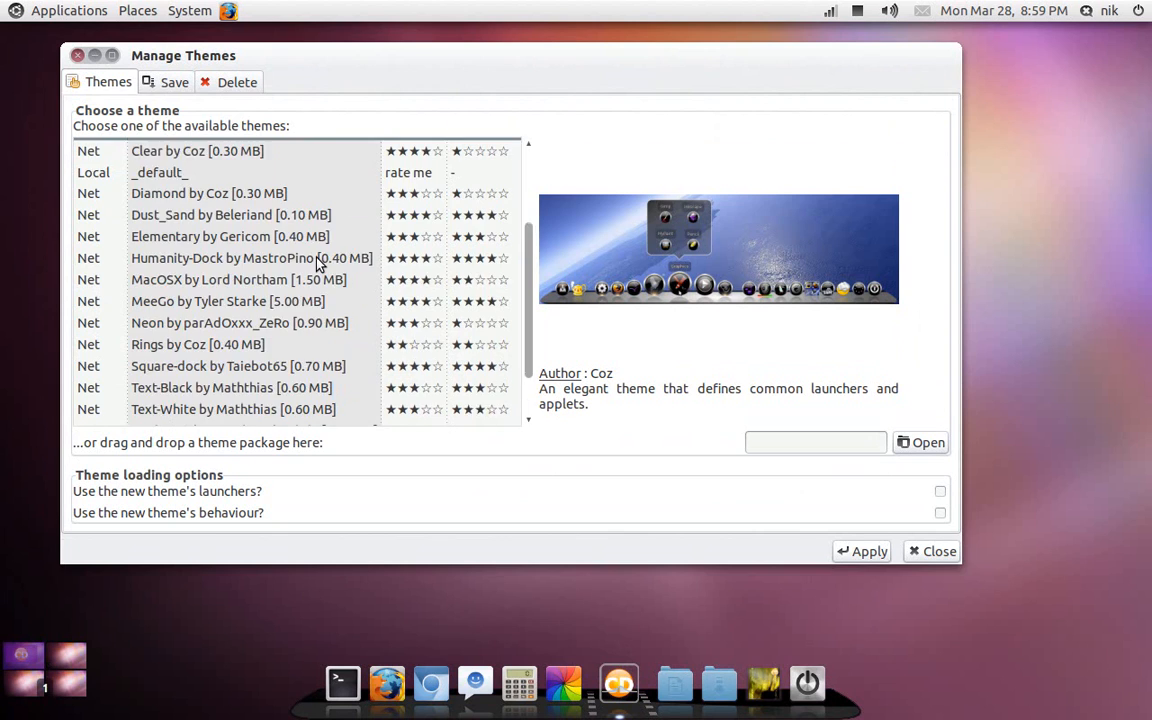
{"action": "scroll", "coordinate": [316, 263], "scroll_direction": "up", "scroll_amount": 3}
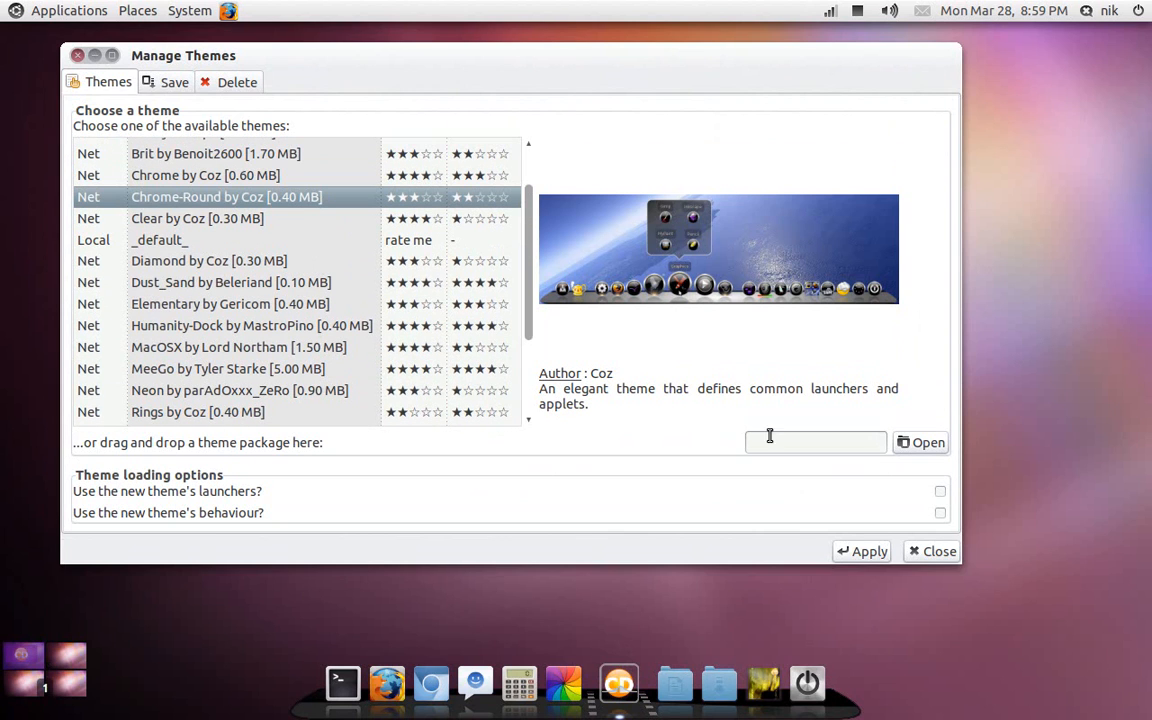
{"action": "left_click", "coordinate": [937, 552]}
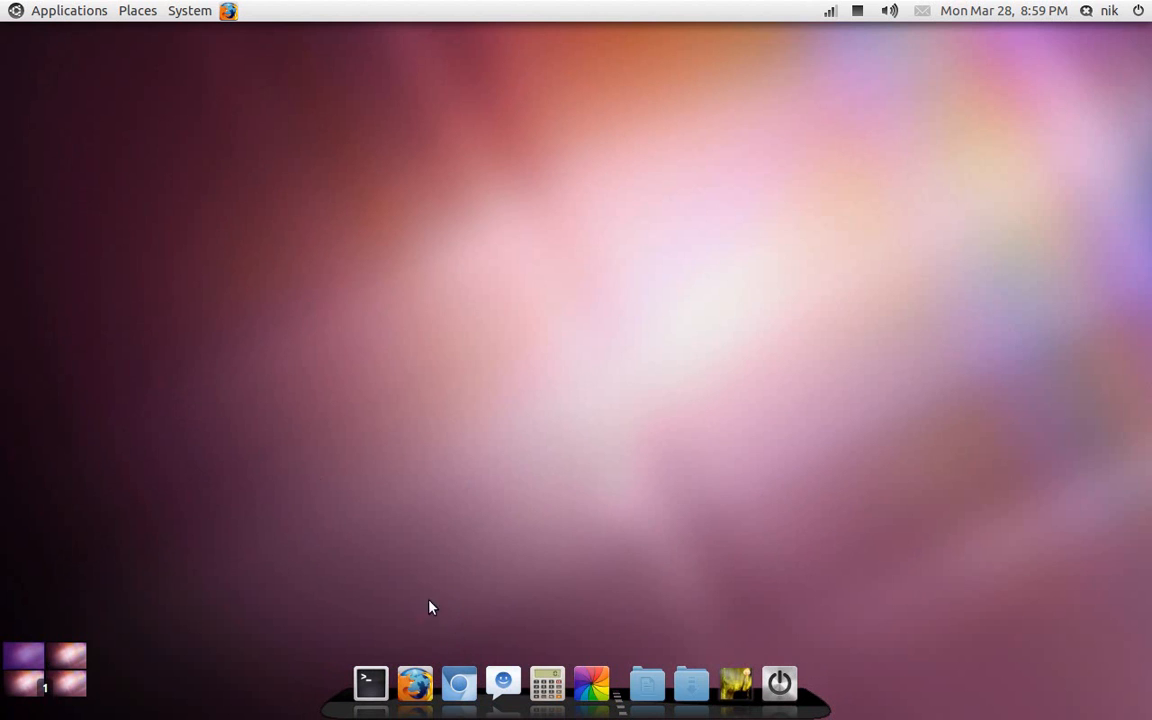
- Add a launcher for the gbrainy game to the dock between Firefox and Chromium, and remove it again
{"action": "left_click", "coordinate": [42, 10]}
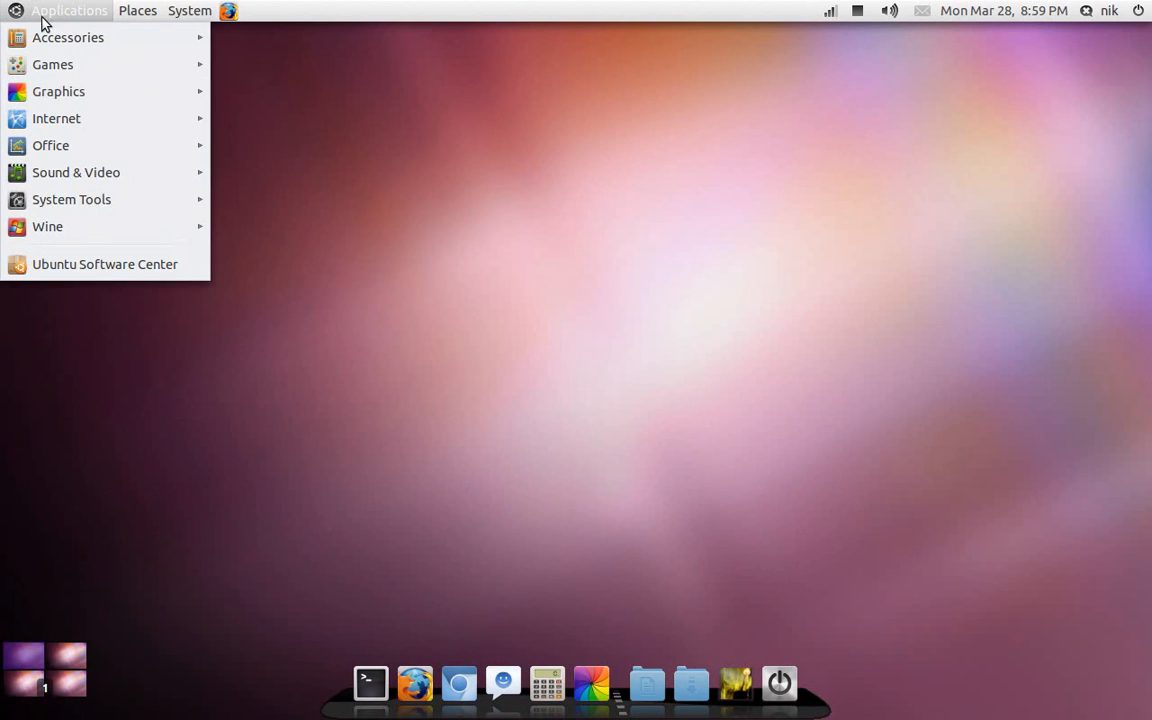
{"action": "mouse_move", "coordinate": [54, 74]}
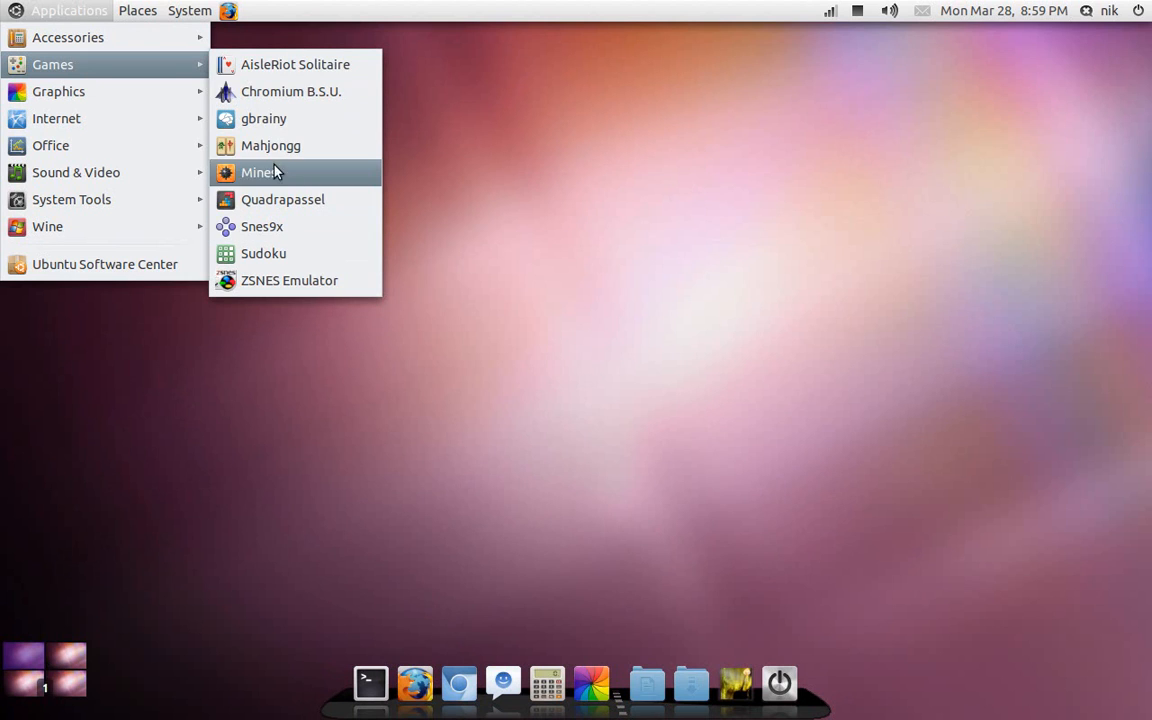
{"action": "left_click", "coordinate": [301, 123]}
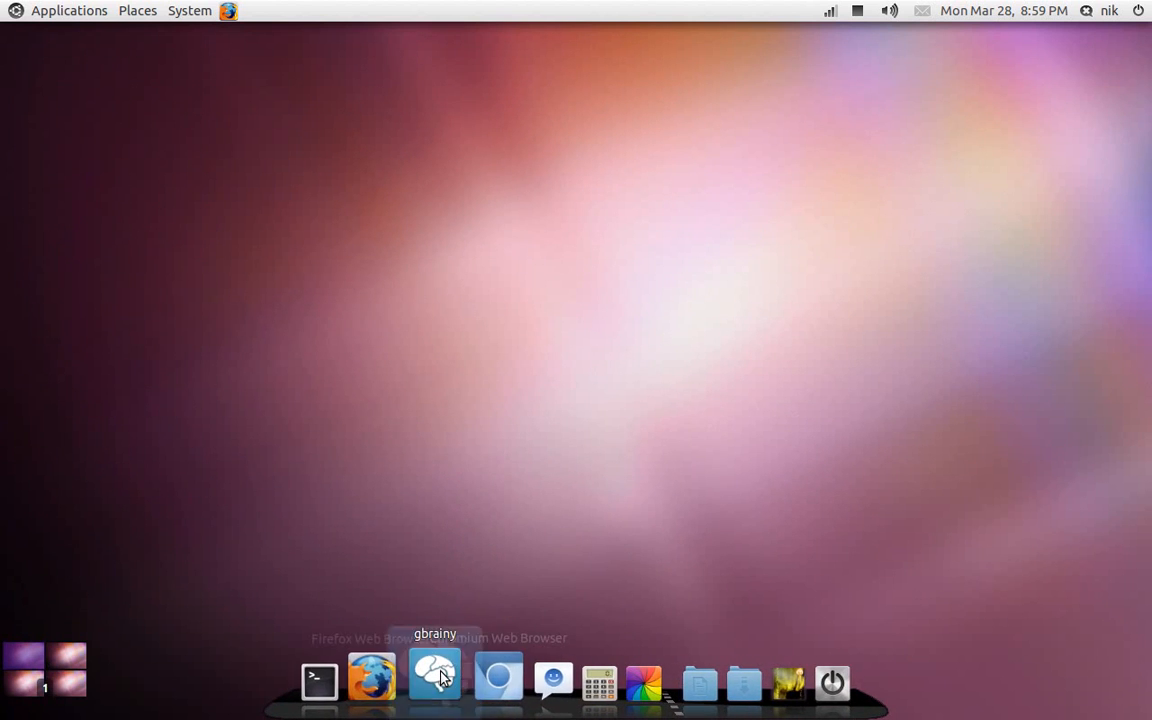
{"action": "left_click_drag", "start_coordinate": [432, 674], "coordinate": [373, 170]}
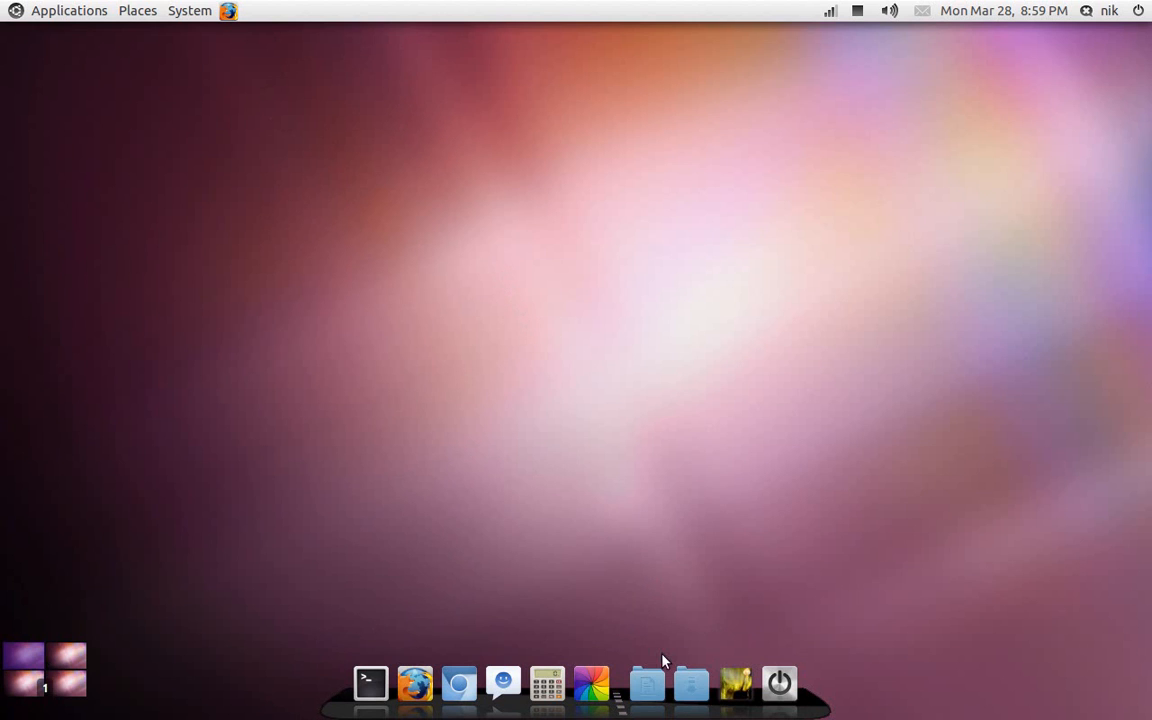
- Detach the Quick Browser folder applet from the dock onto the desktop and remove it
{"action": "left_click_drag", "start_coordinate": [652, 700], "coordinate": [465, 294]}
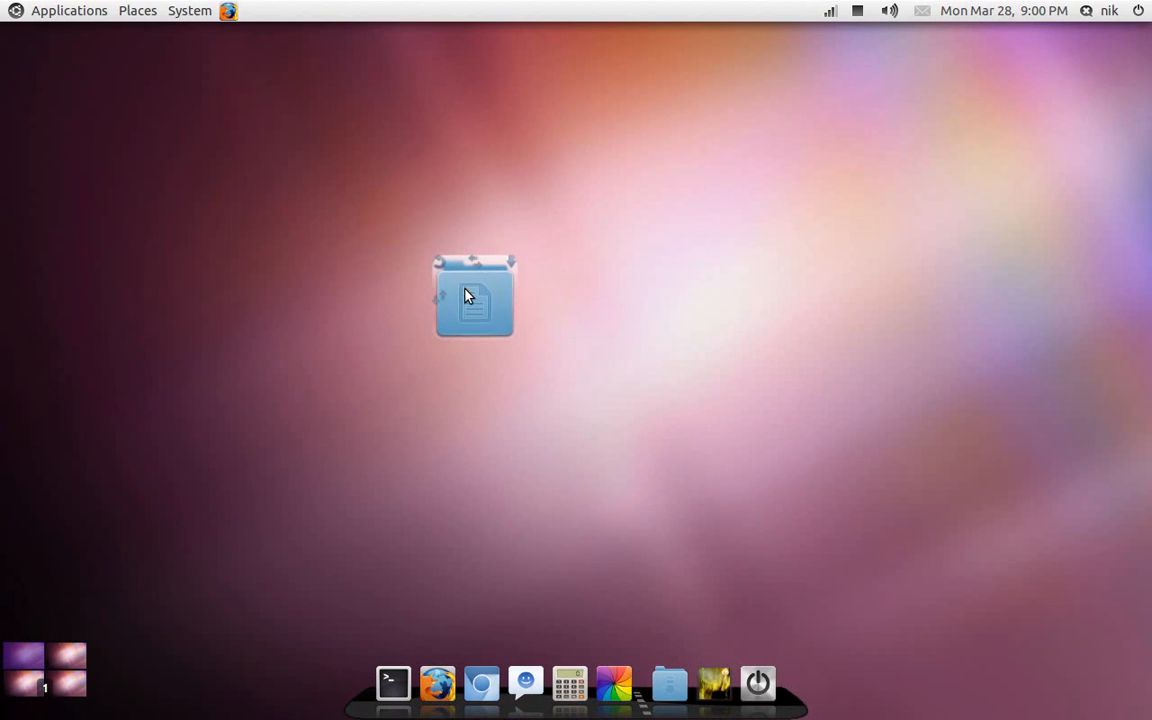
{"action": "right_click", "coordinate": [465, 291]}
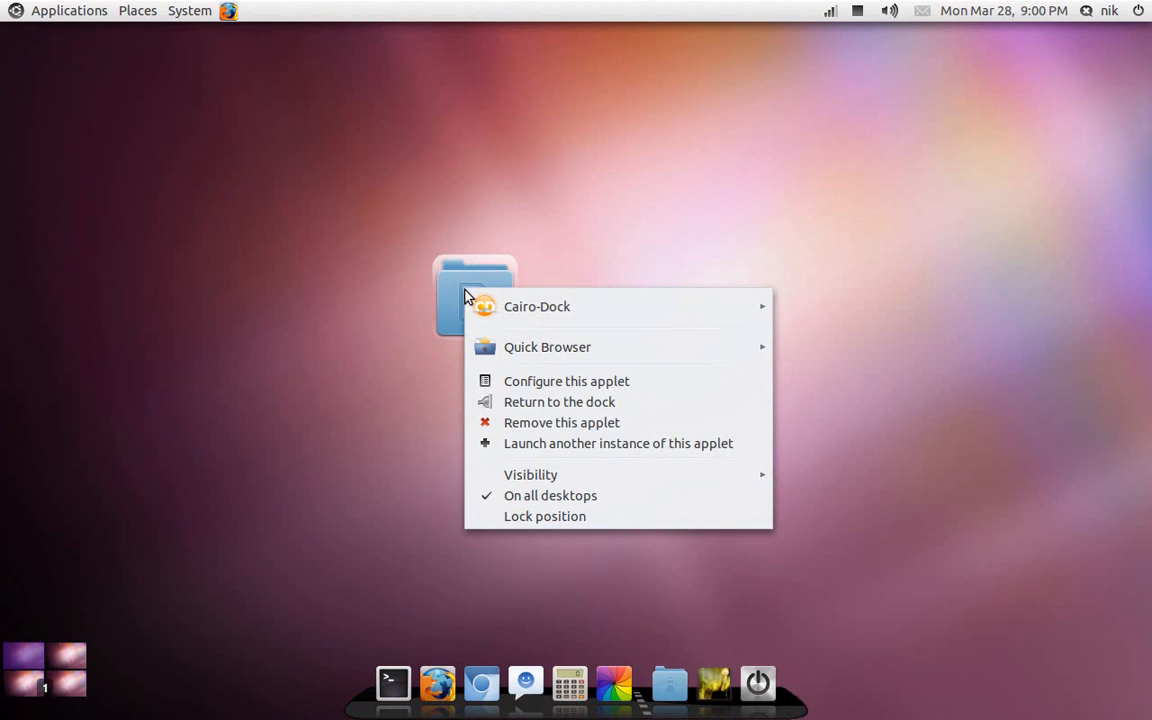
{"action": "left_click", "coordinate": [532, 422]}
{"action": "left_click", "coordinate": [467, 397]}
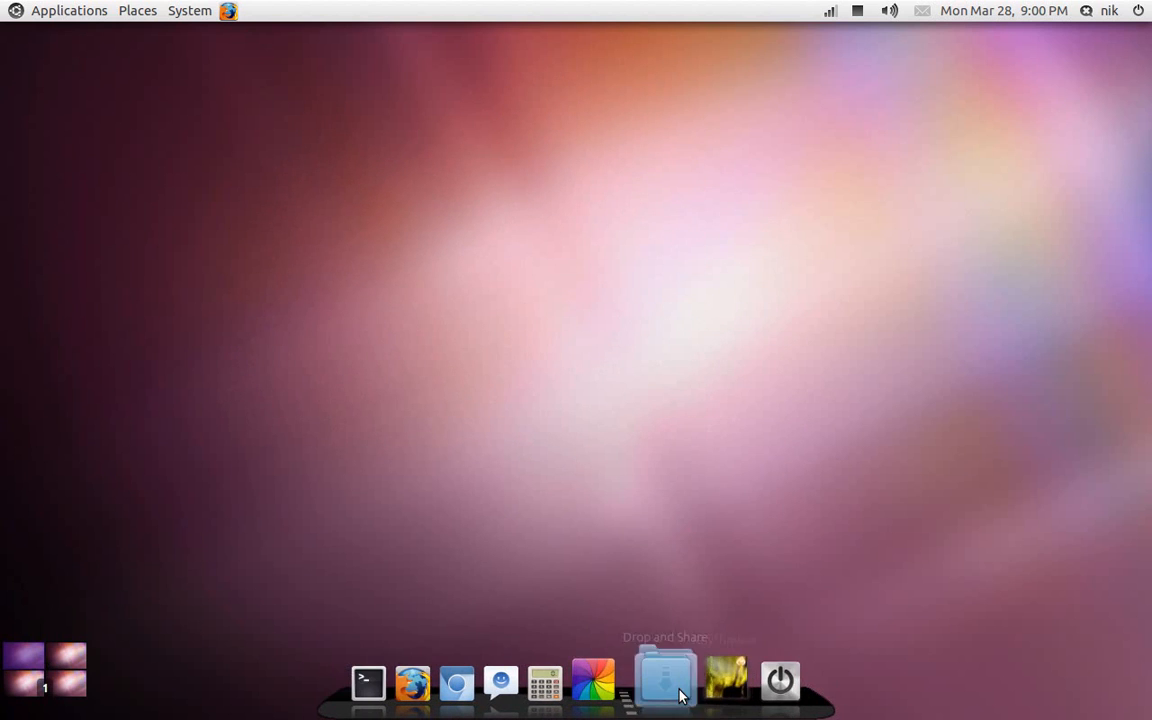
- Detach the Drop and Share applet from the dock onto the desktop and remove it
{"action": "left_click_drag", "start_coordinate": [681, 689], "coordinate": [548, 314]}
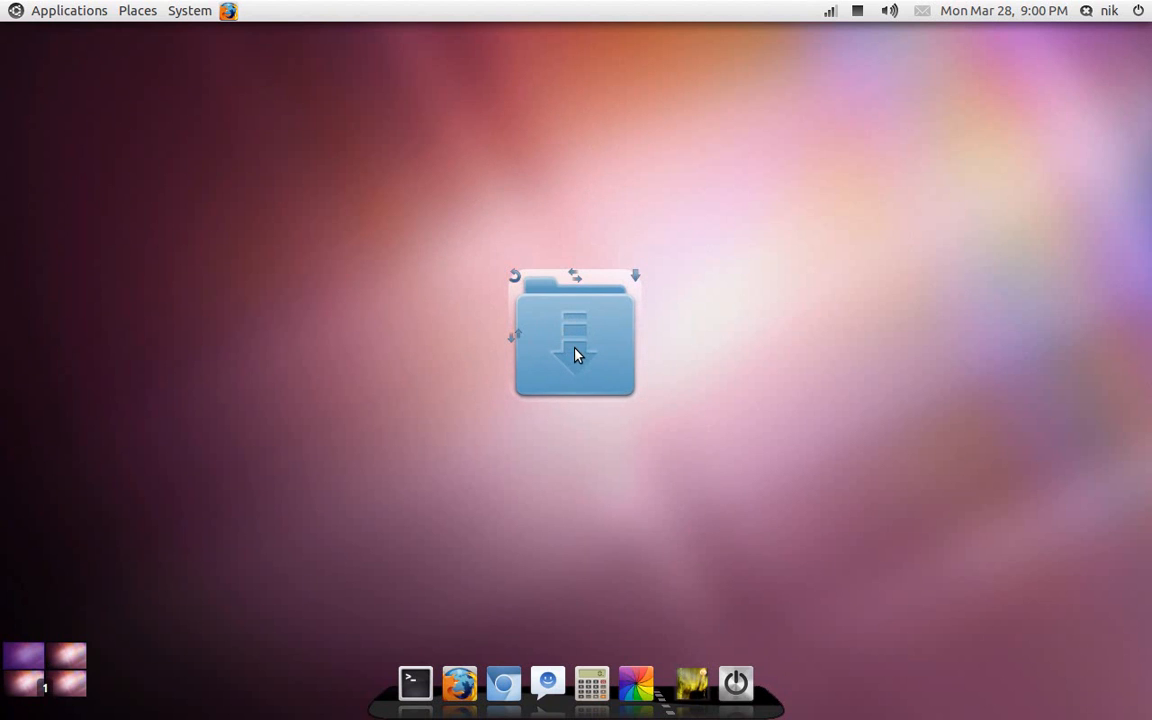
{"action": "right_click", "coordinate": [575, 355]}
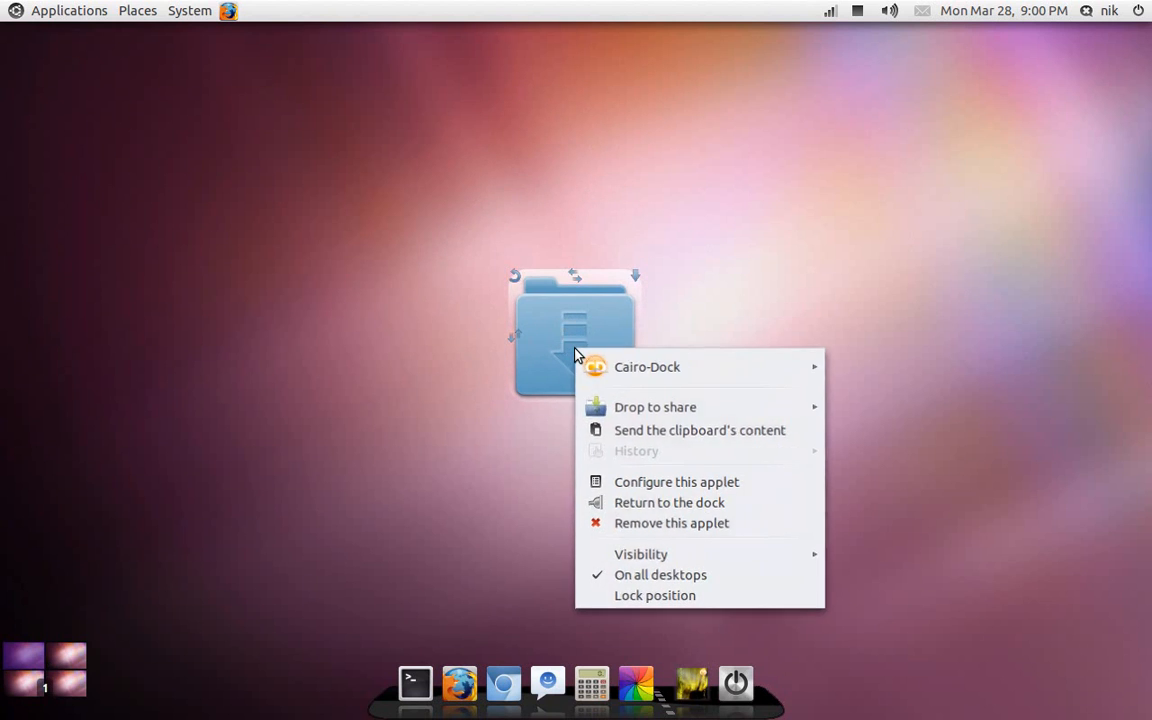
{"action": "left_click", "coordinate": [656, 526]}
{"action": "left_click", "coordinate": [577, 463]}
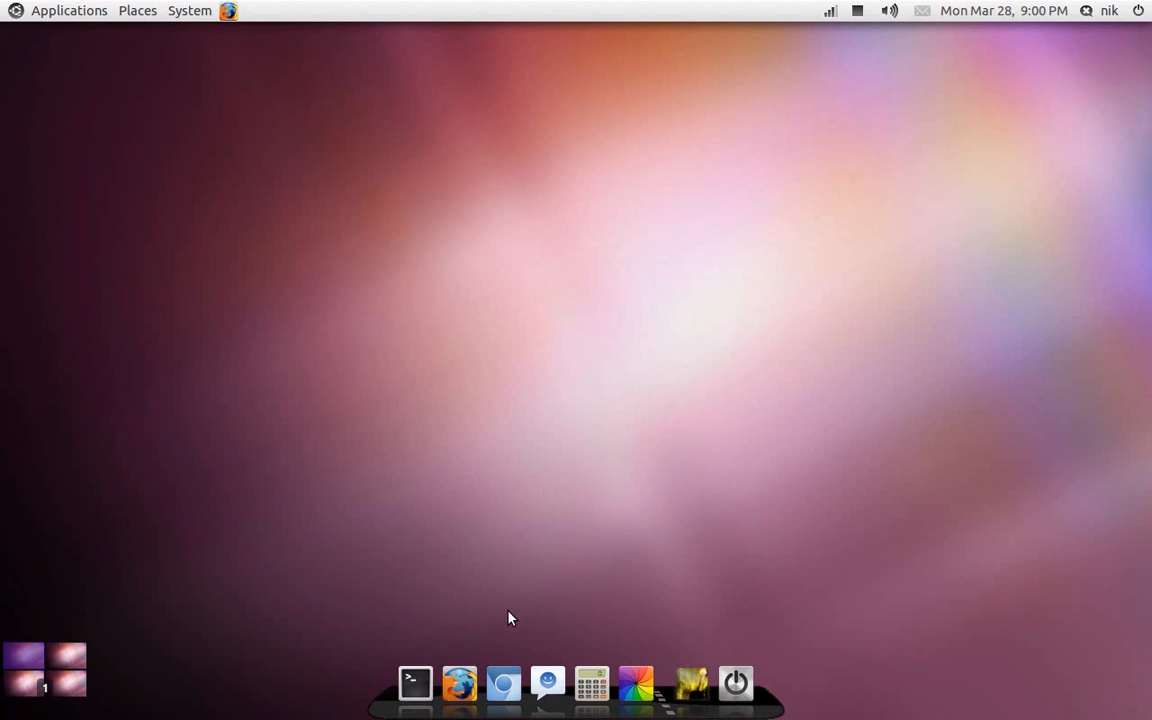
- Open the Cairo-Dock configuration window and move it towards the middle of the desktop
{"action": "right_click", "coordinate": [505, 680]}
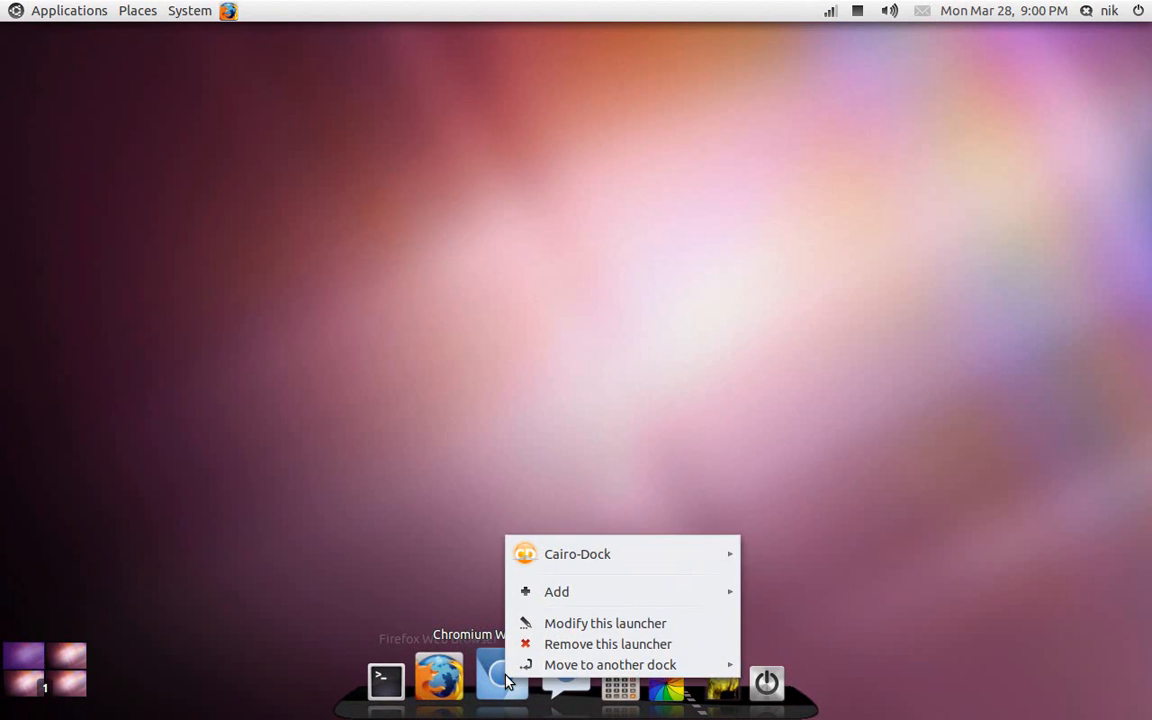
{"action": "mouse_move", "coordinate": [689, 553]}
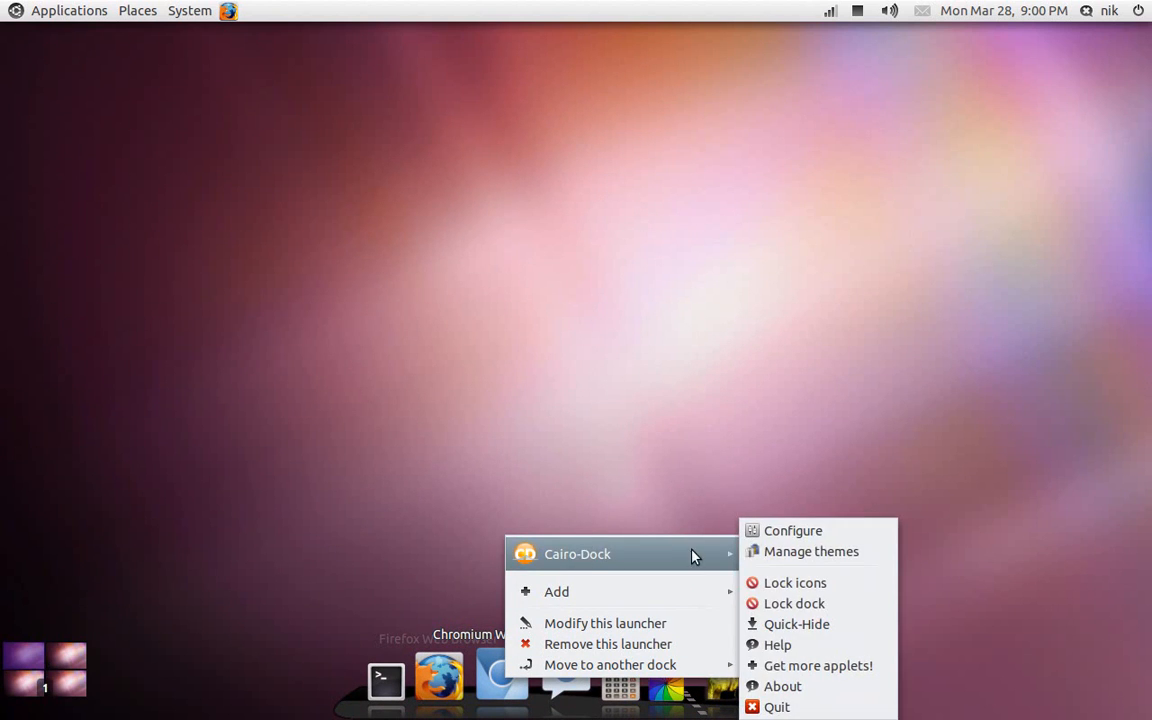
{"action": "left_click", "coordinate": [815, 538]}
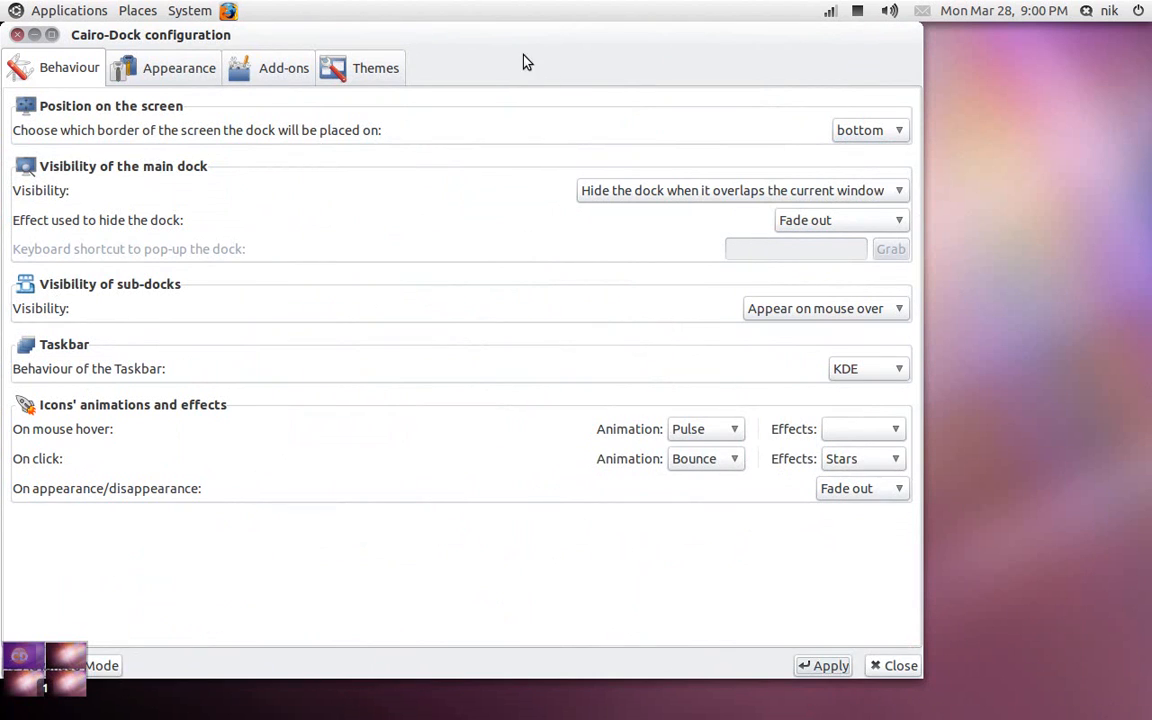
{"action": "left_click_drag", "start_coordinate": [507, 31], "coordinate": [631, 18]}
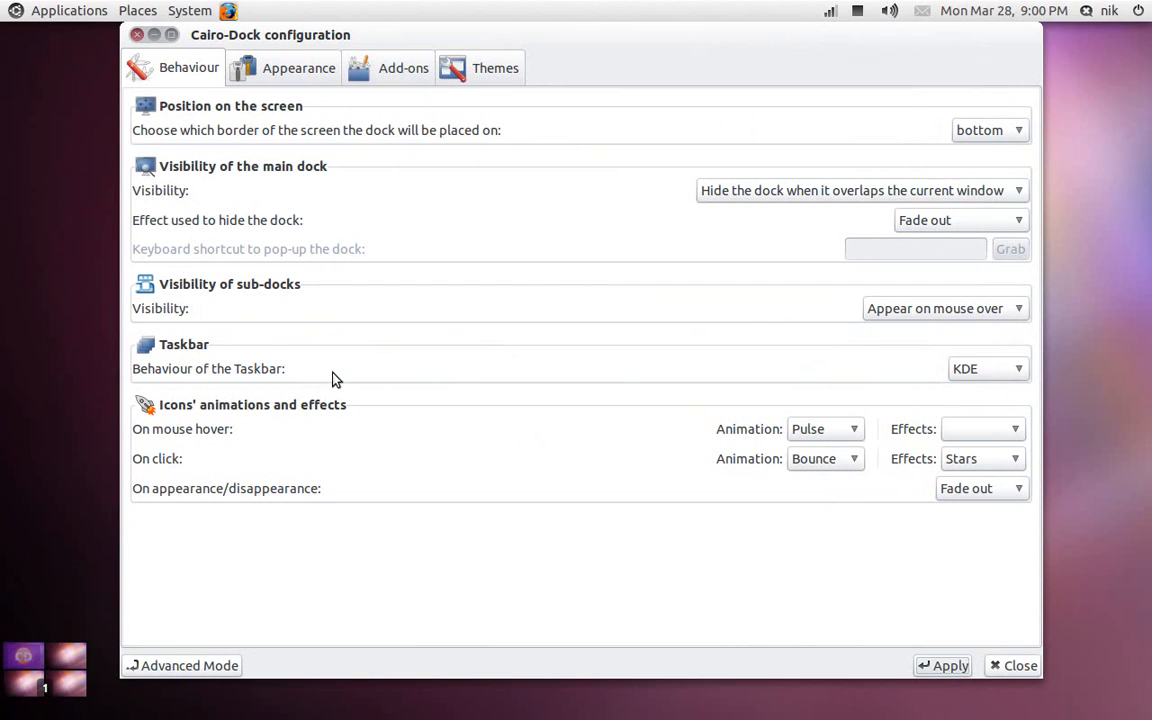
- Choose KDE as the taskbar behaviour and bring up the hidden dock to view its icons
{"action": "left_click", "coordinate": [960, 372]}
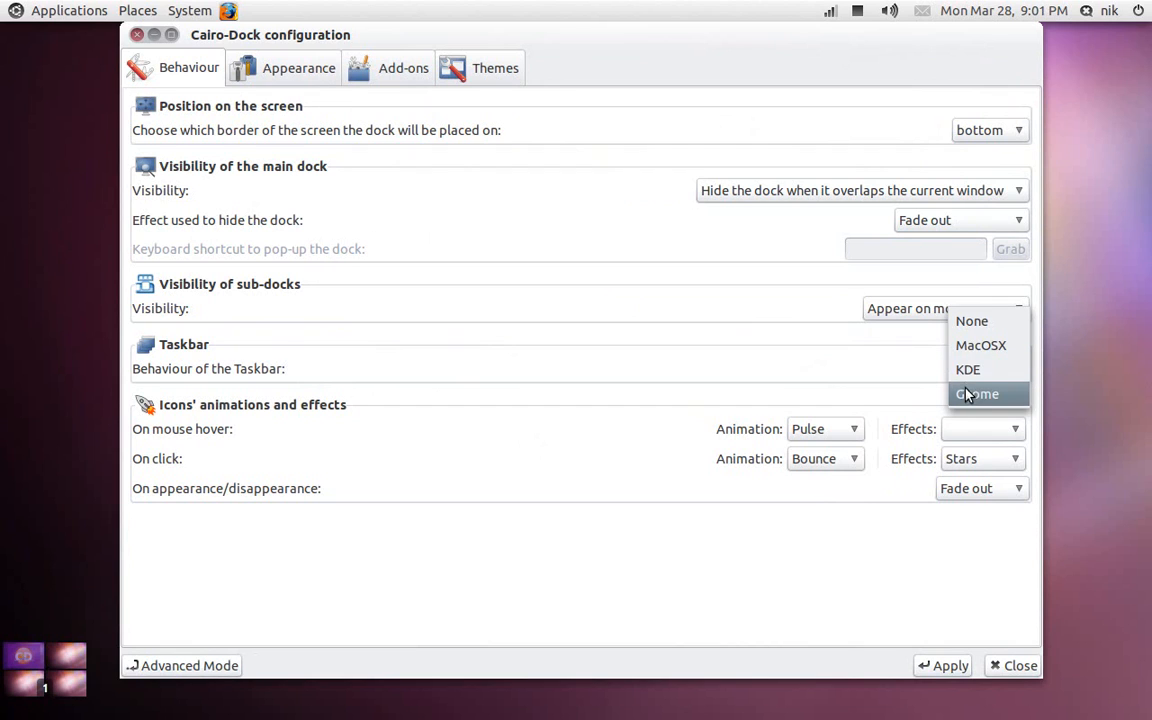
{"action": "left_click", "coordinate": [964, 368]}
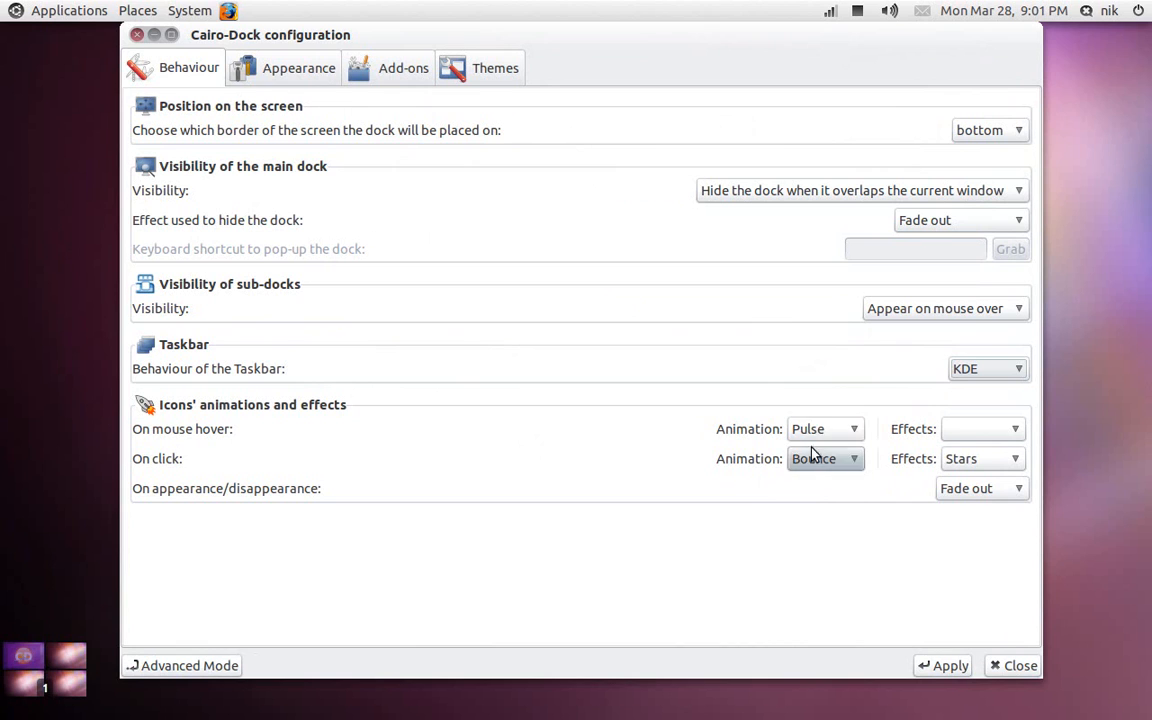
{"action": "mouse_move", "coordinate": [548, 718]}
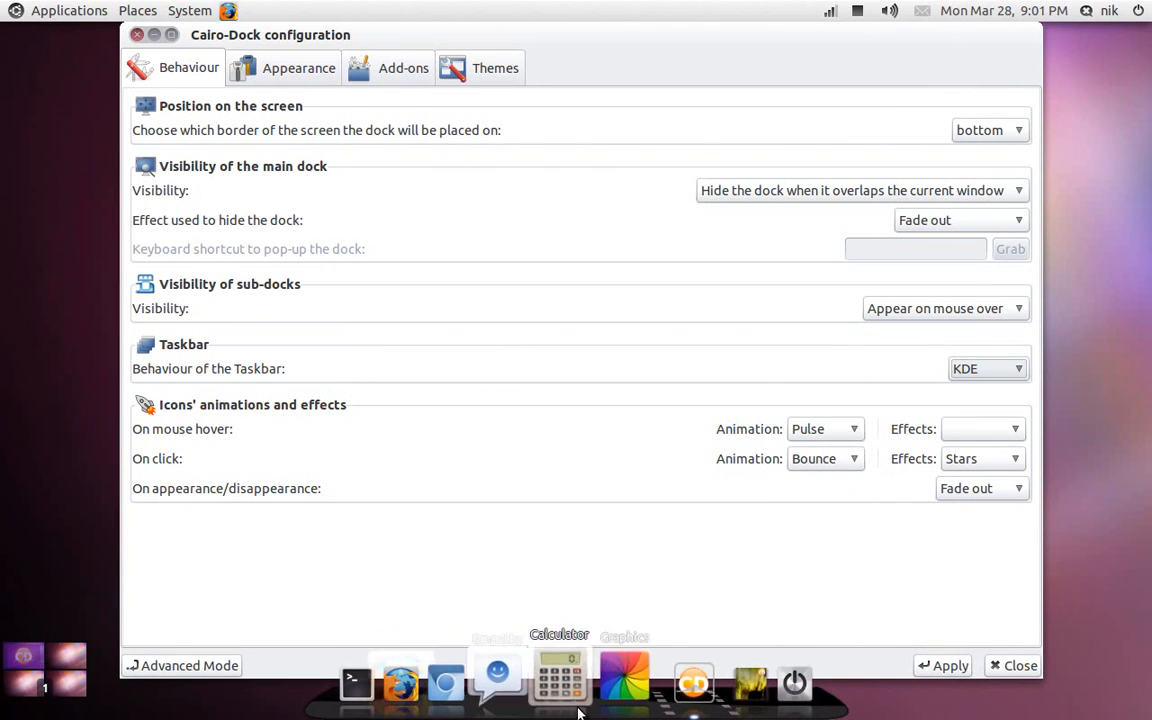
{"action": "mouse_move", "coordinate": [606, 655]}
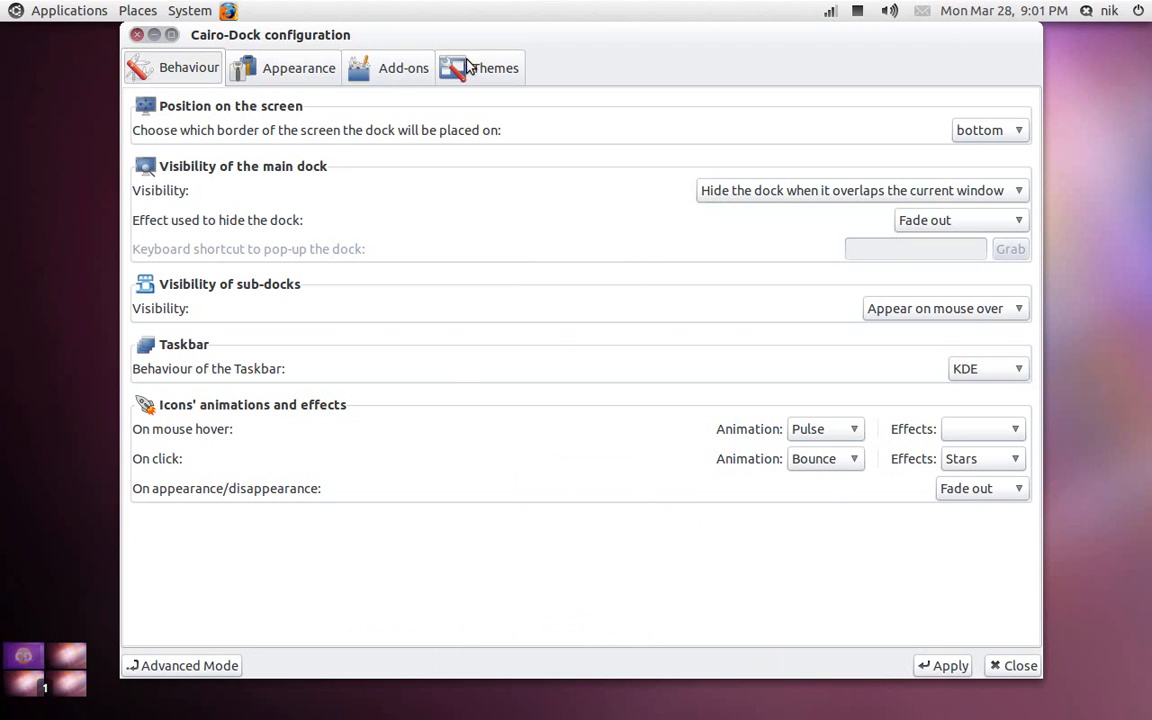
- Set the main dock's visibility to "Hide the dock whenever it overlaps any windows" and apply it
{"action": "left_click_drag", "start_coordinate": [536, 42], "coordinate": [479, 42]}
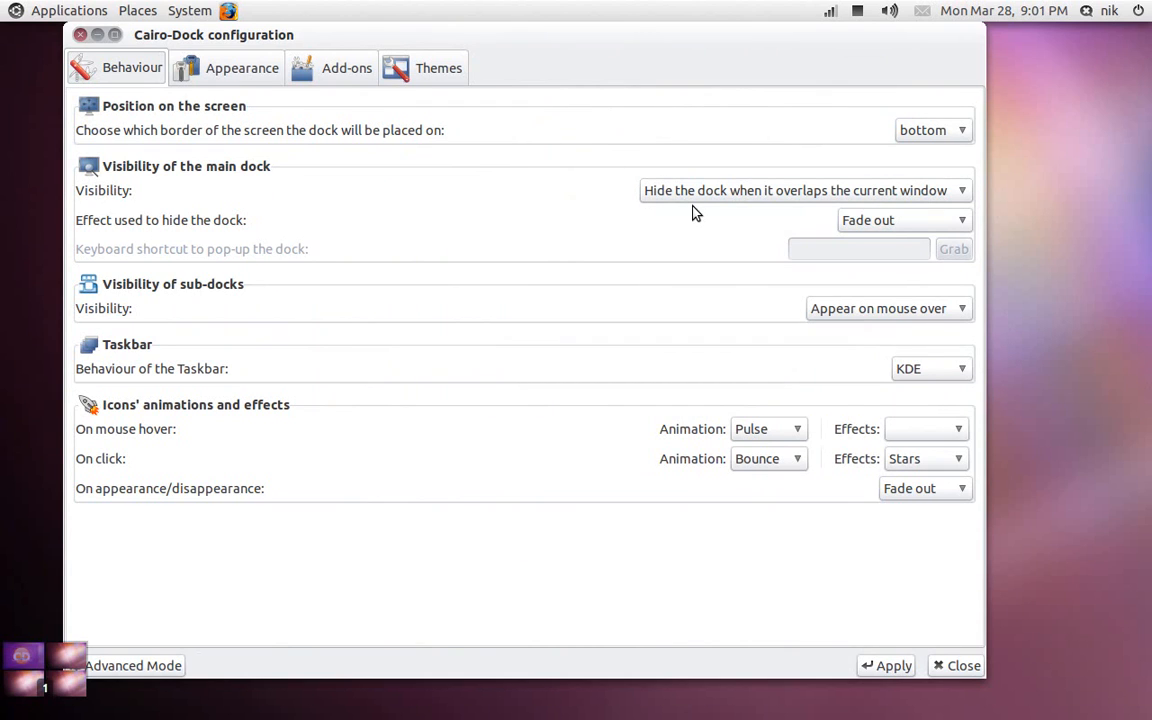
{"action": "left_click", "coordinate": [750, 200]}
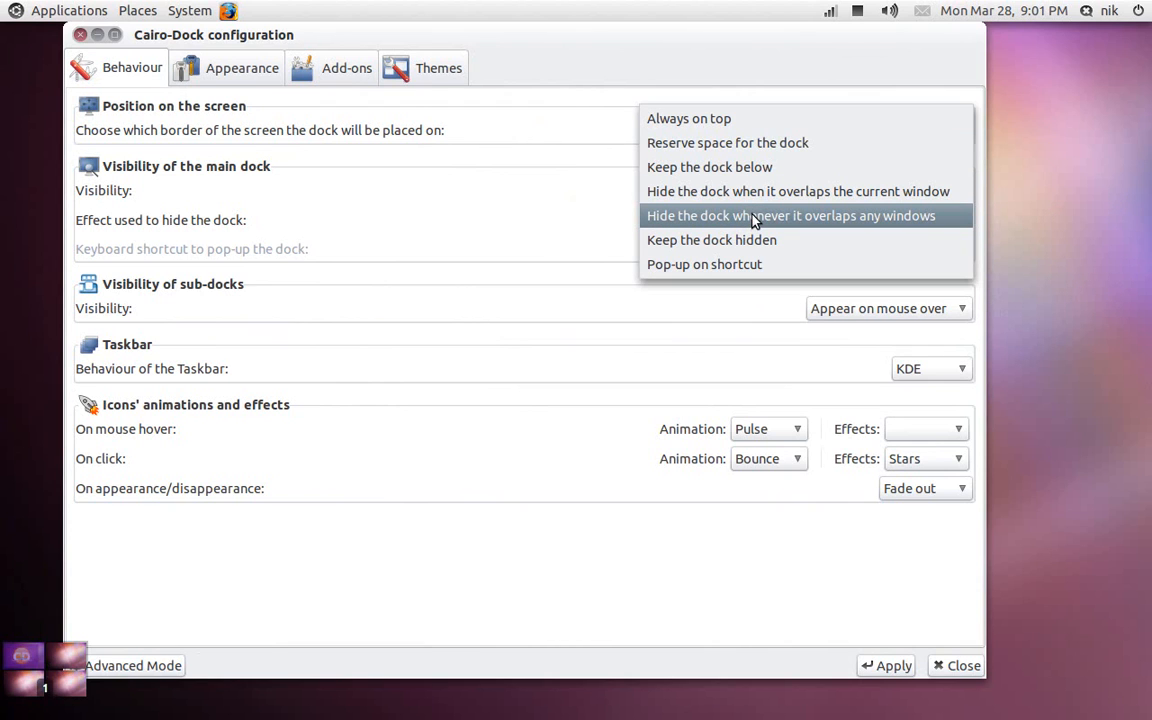
{"action": "left_click", "coordinate": [755, 216]}
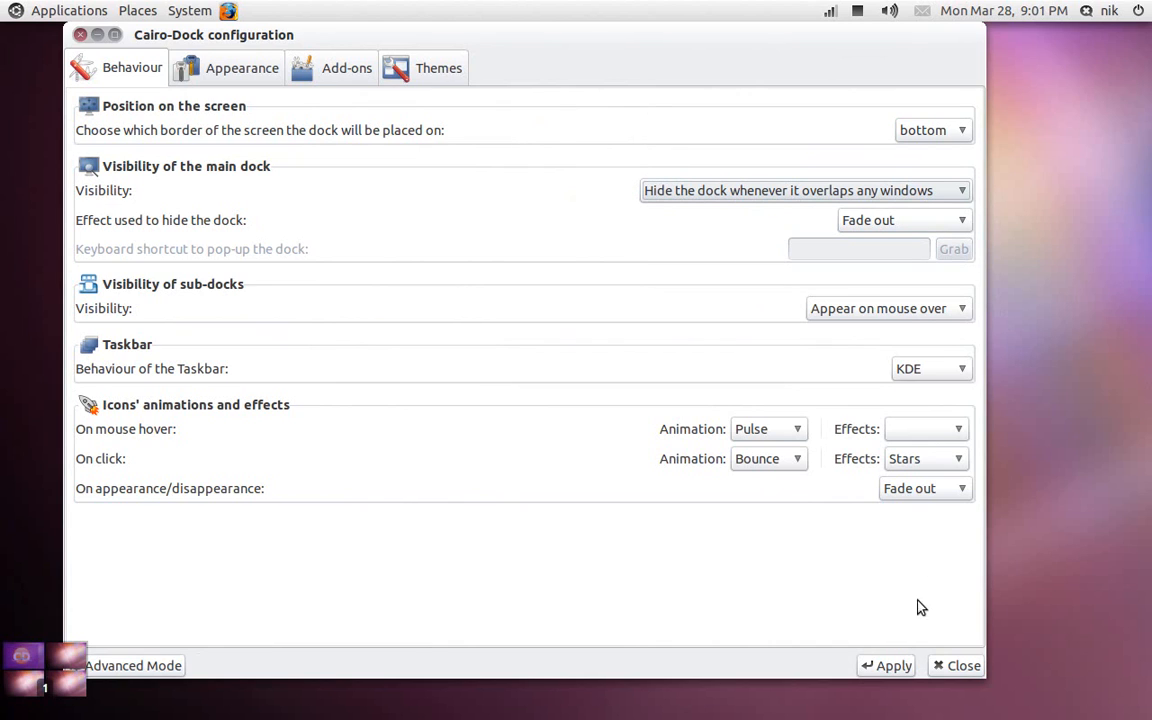
{"action": "left_click", "coordinate": [882, 666]}
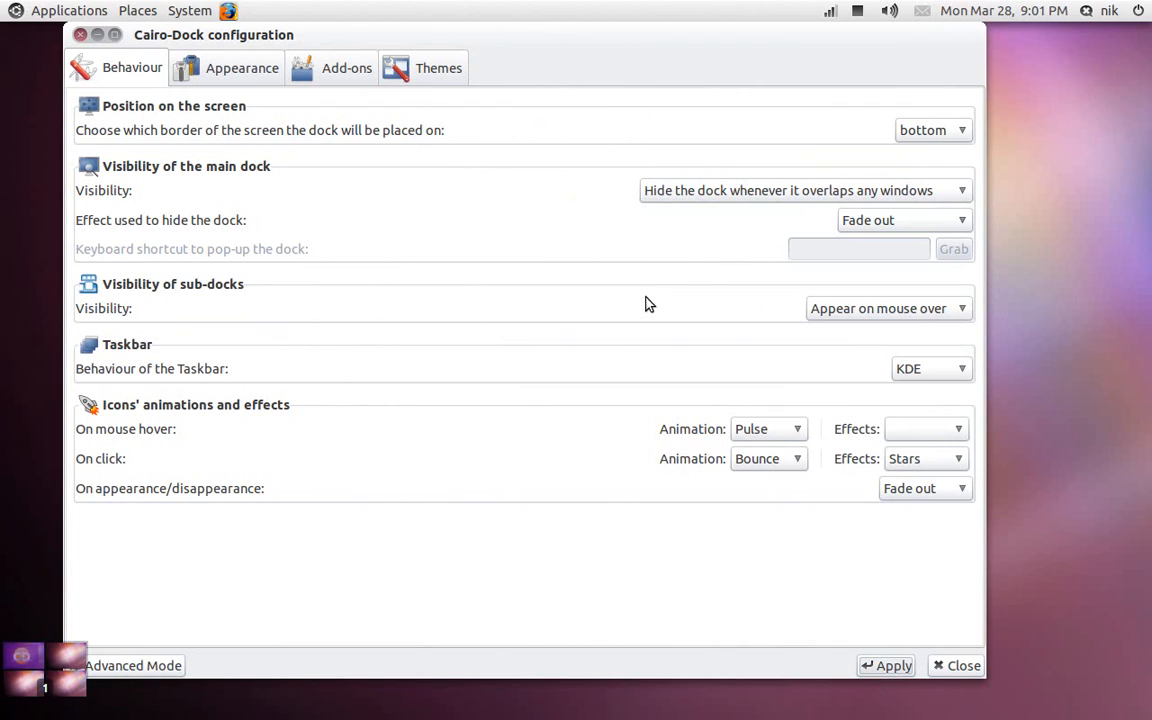
{"action": "mouse_move", "coordinate": [596, 374]}
{"action": "mouse_move", "coordinate": [519, 700]}
- Set the effect used to hide the dock to Folding, apply it, and preview it on the dock
{"action": "mouse_move", "coordinate": [589, 44]}
{"action": "left_mouse_down"}
{"action": "mouse_move", "coordinate": [597, 113]}
{"action": "mouse_move", "coordinate": [609, 49]}
{"action": "left_mouse_up"}
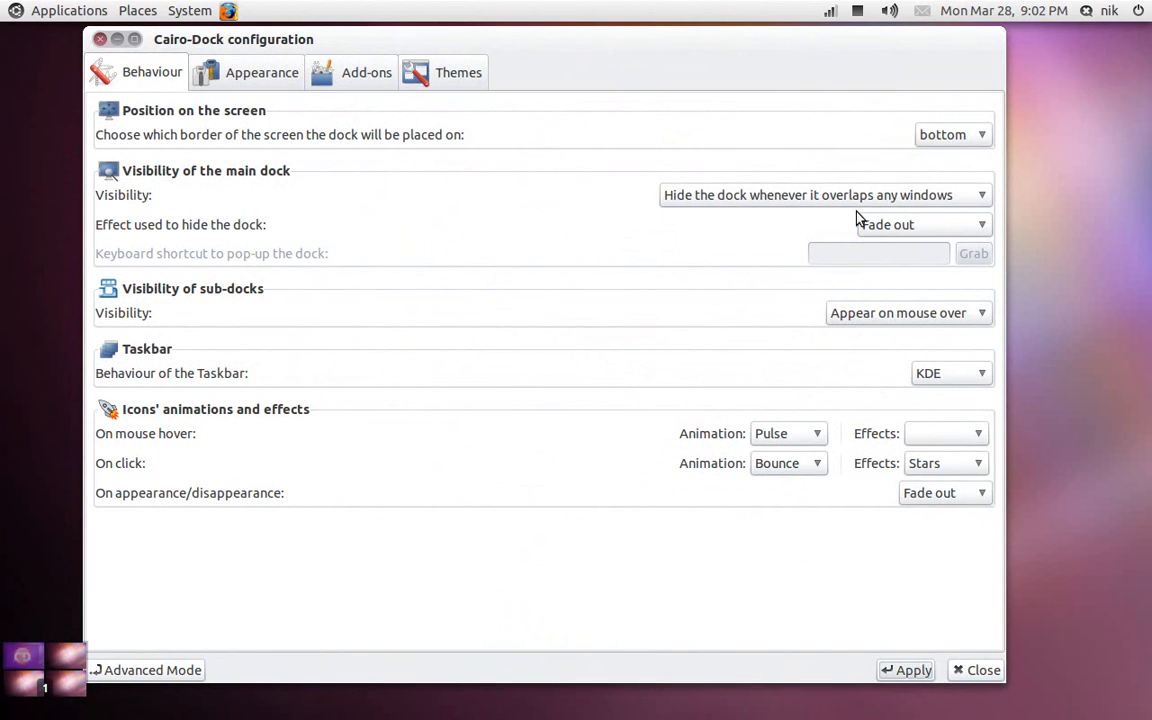
{"action": "left_click", "coordinate": [888, 226]}
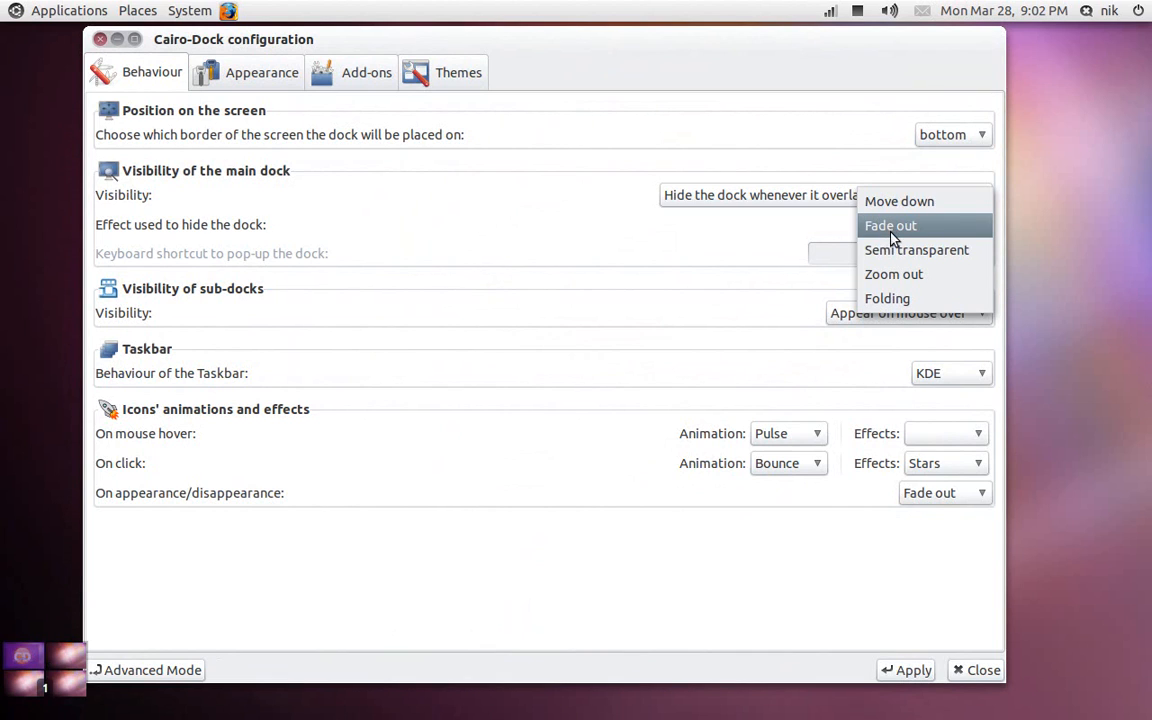
{"action": "left_click", "coordinate": [910, 298]}
{"action": "left_click", "coordinate": [905, 668]}
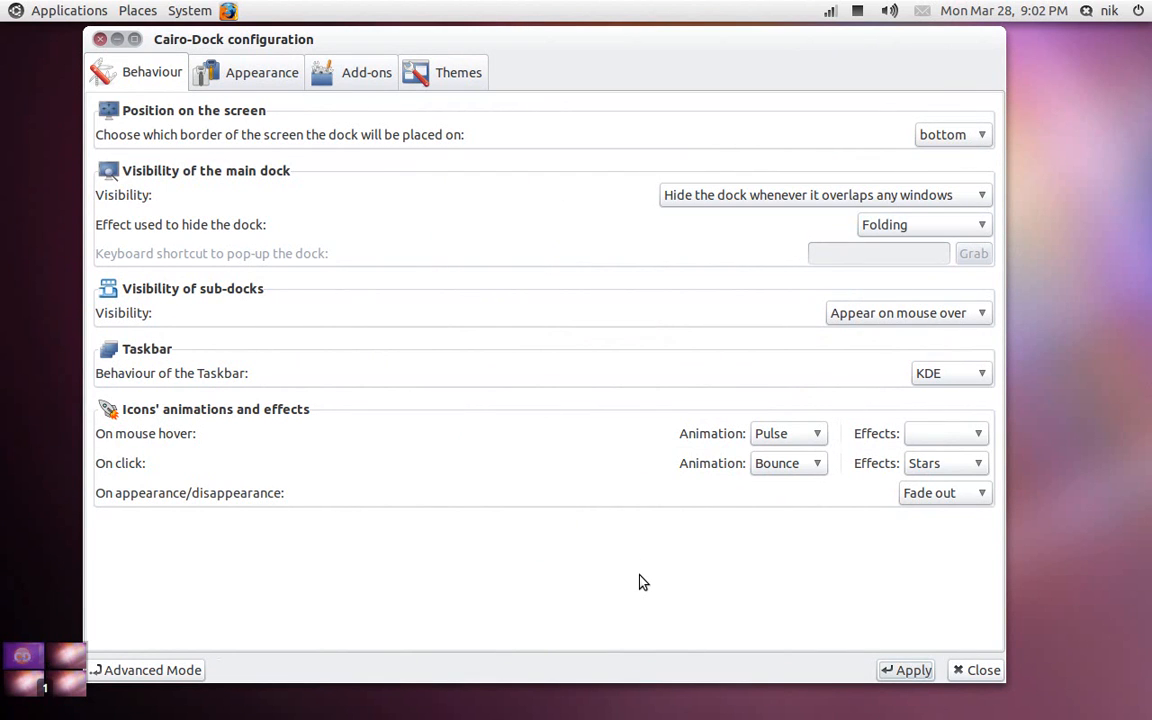
{"action": "mouse_move", "coordinate": [616, 680]}
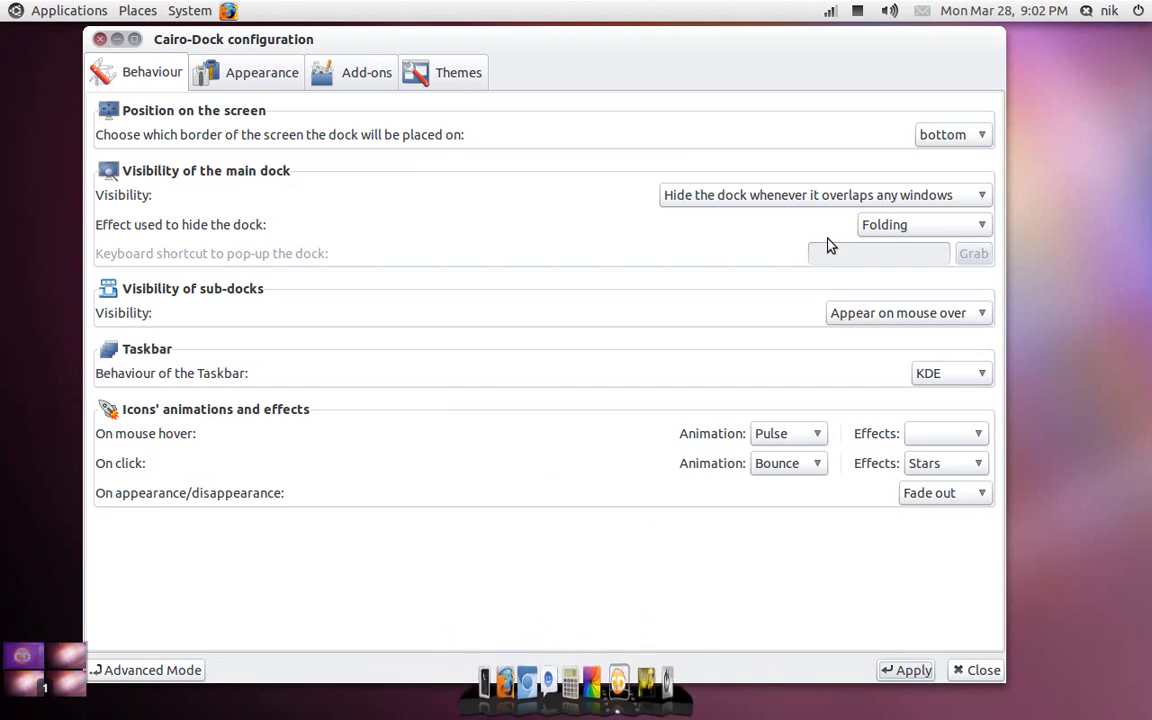
- Set the effect used to hide the dock to Zoom out, apply it, and preview it on the dock
{"action": "left_click", "coordinate": [940, 226]}
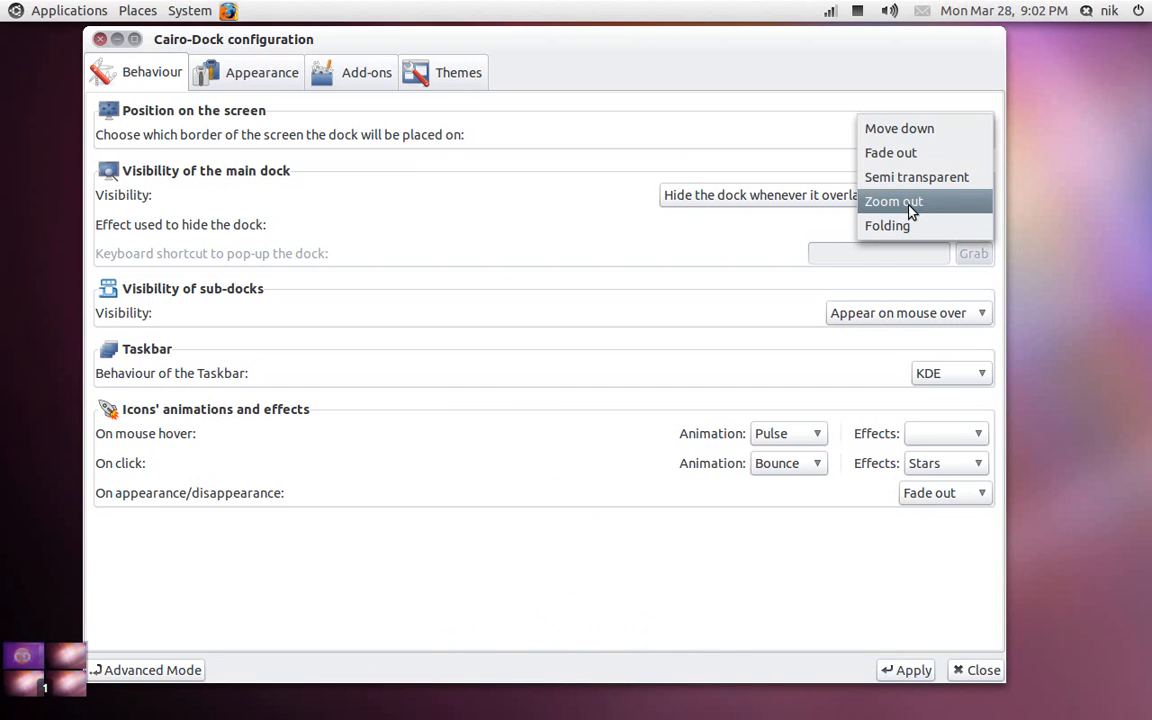
{"action": "left_click", "coordinate": [911, 203]}
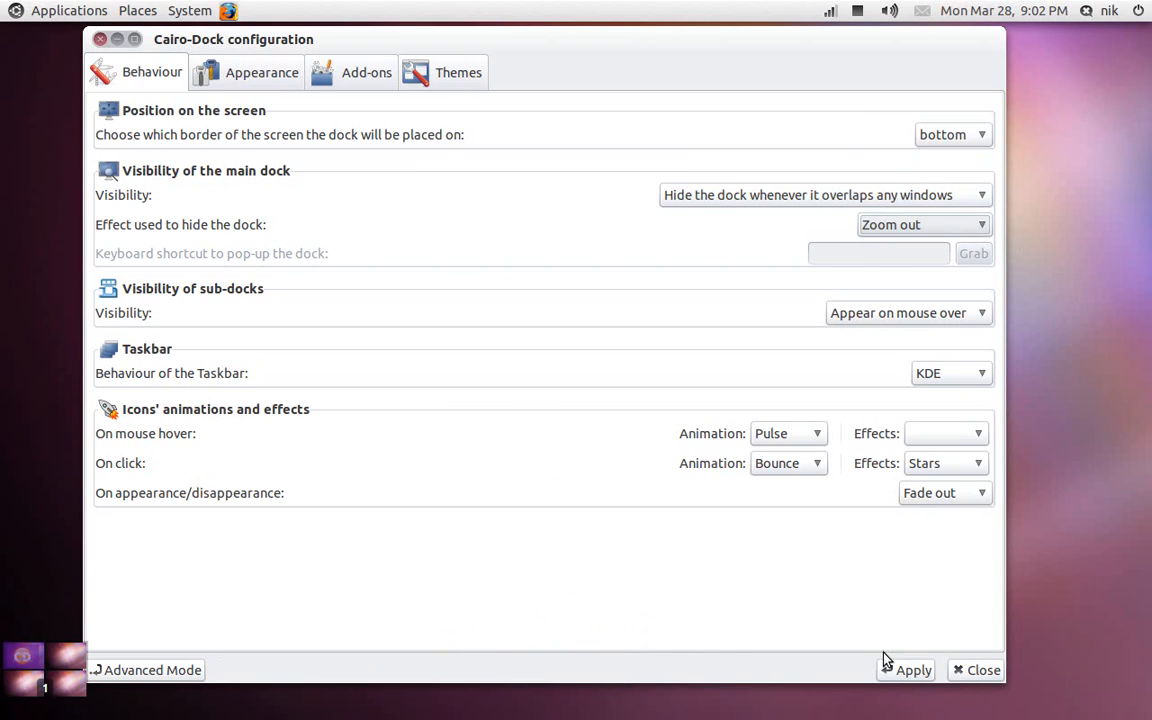
{"action": "left_click", "coordinate": [901, 676]}
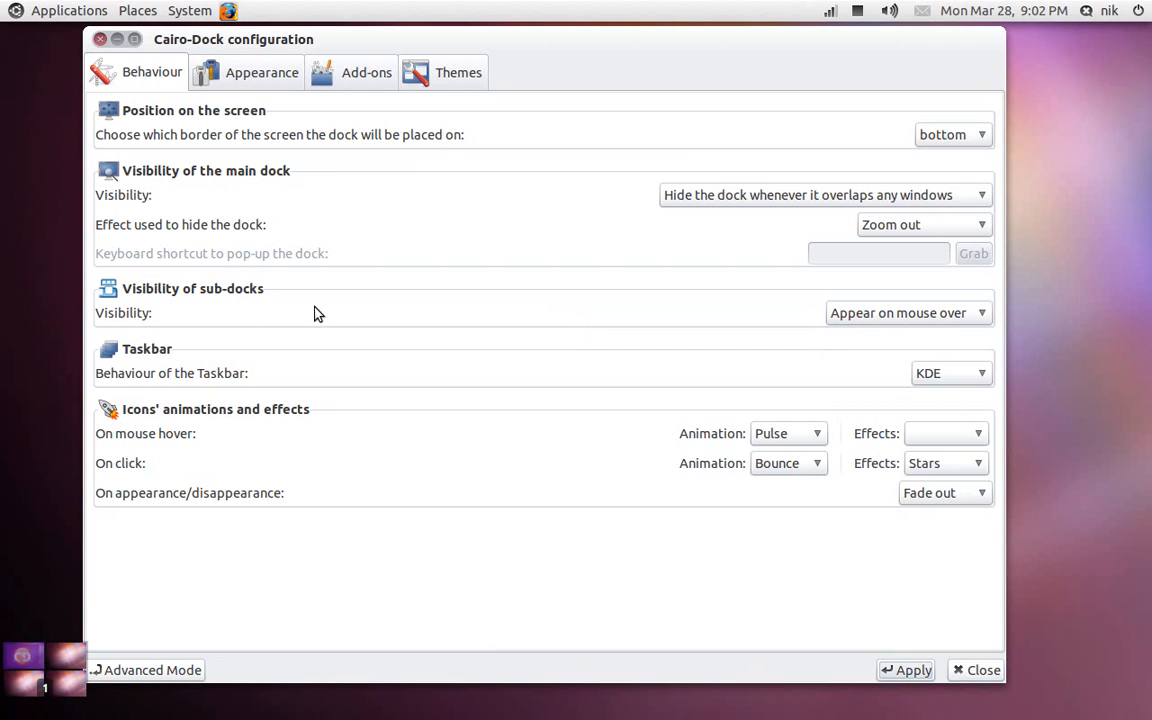
{"action": "mouse_move", "coordinate": [472, 705]}
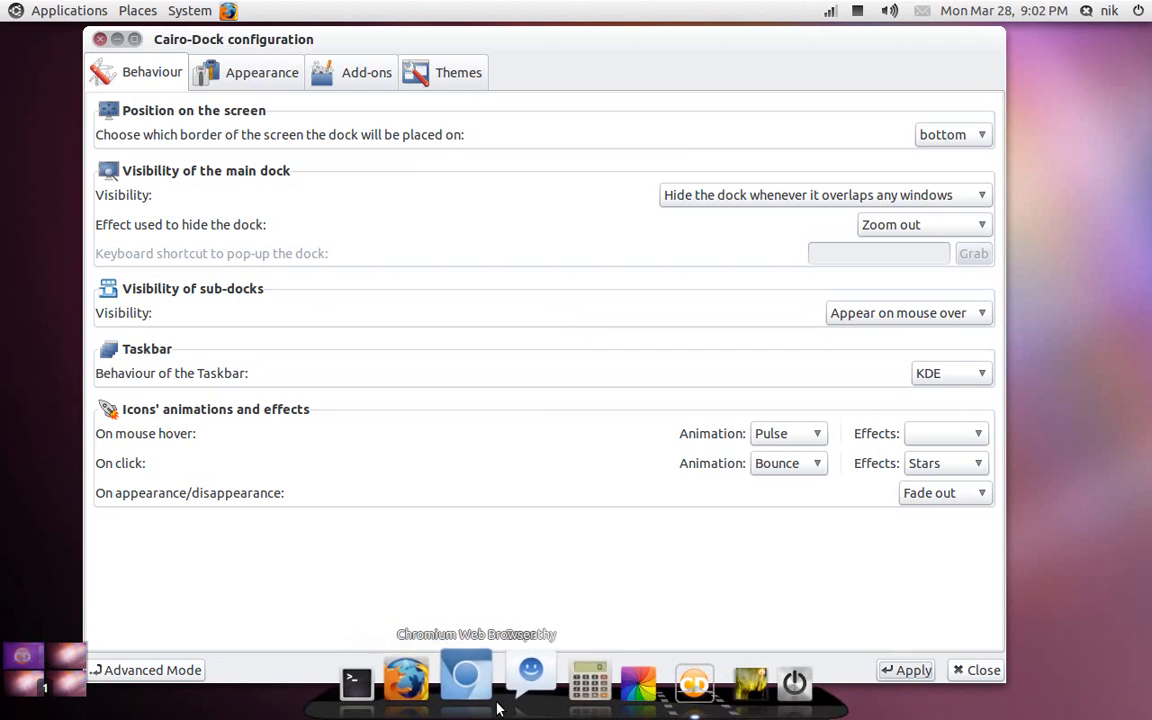
{"action": "mouse_move", "coordinate": [614, 690]}
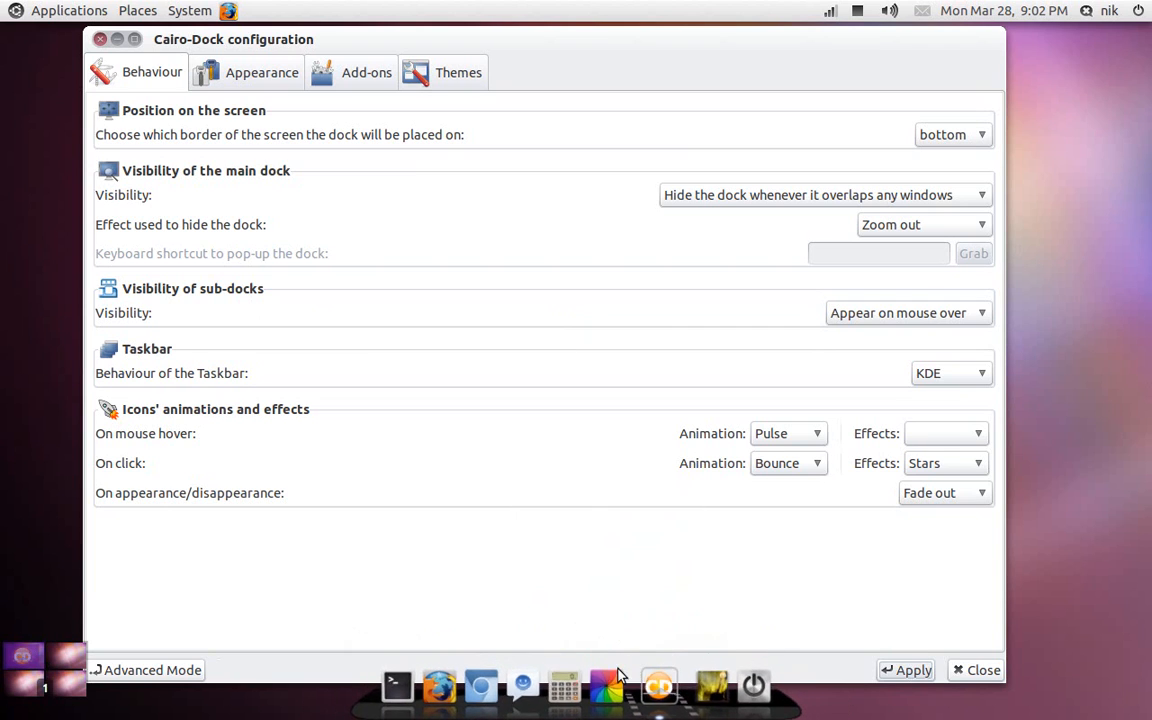
{"action": "mouse_move", "coordinate": [588, 712]}
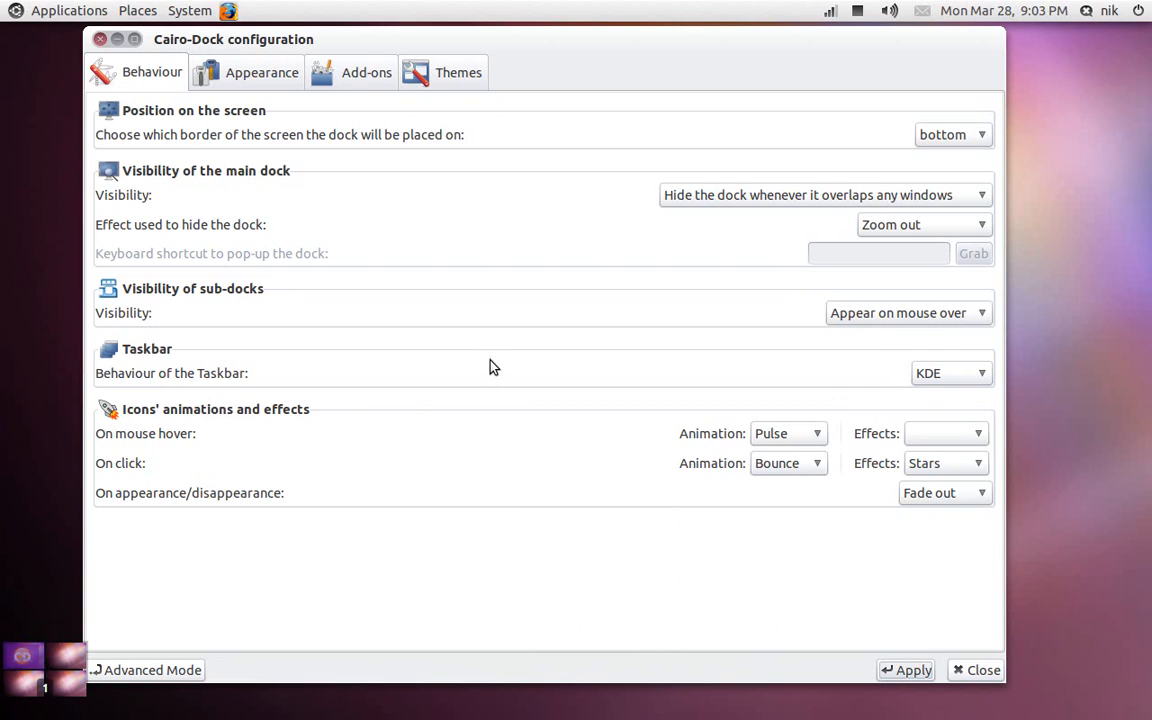
- Read the explanation of the taskbar behaviour modes and select MacOSX
{"action": "mouse_move", "coordinate": [490, 367]}
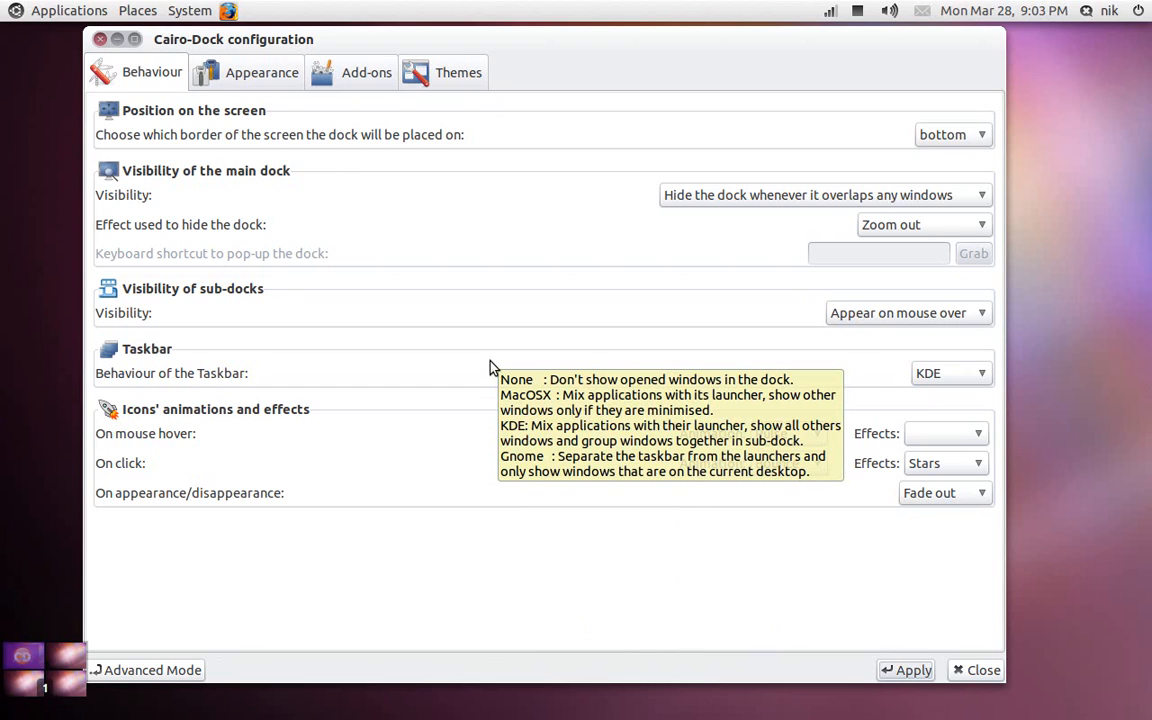
{"action": "left_click", "coordinate": [940, 371]}
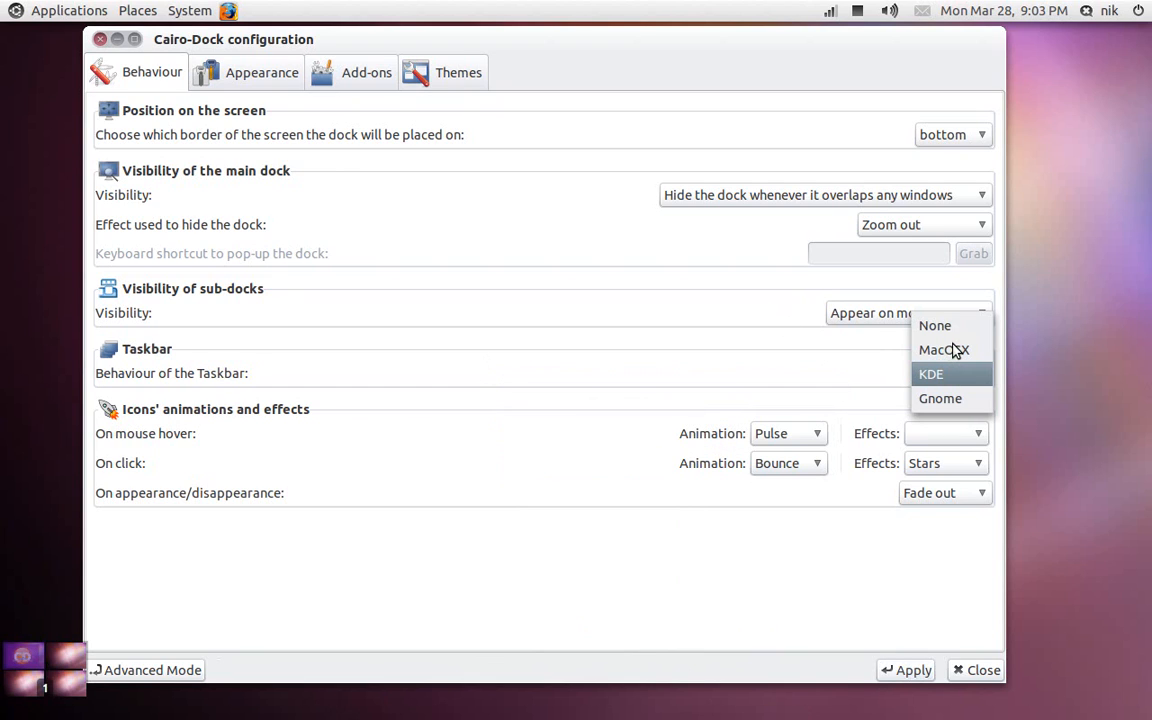
{"action": "left_click", "coordinate": [953, 346]}
{"action": "left_click", "coordinate": [958, 370]}
{"action": "left_click", "coordinate": [955, 350]}
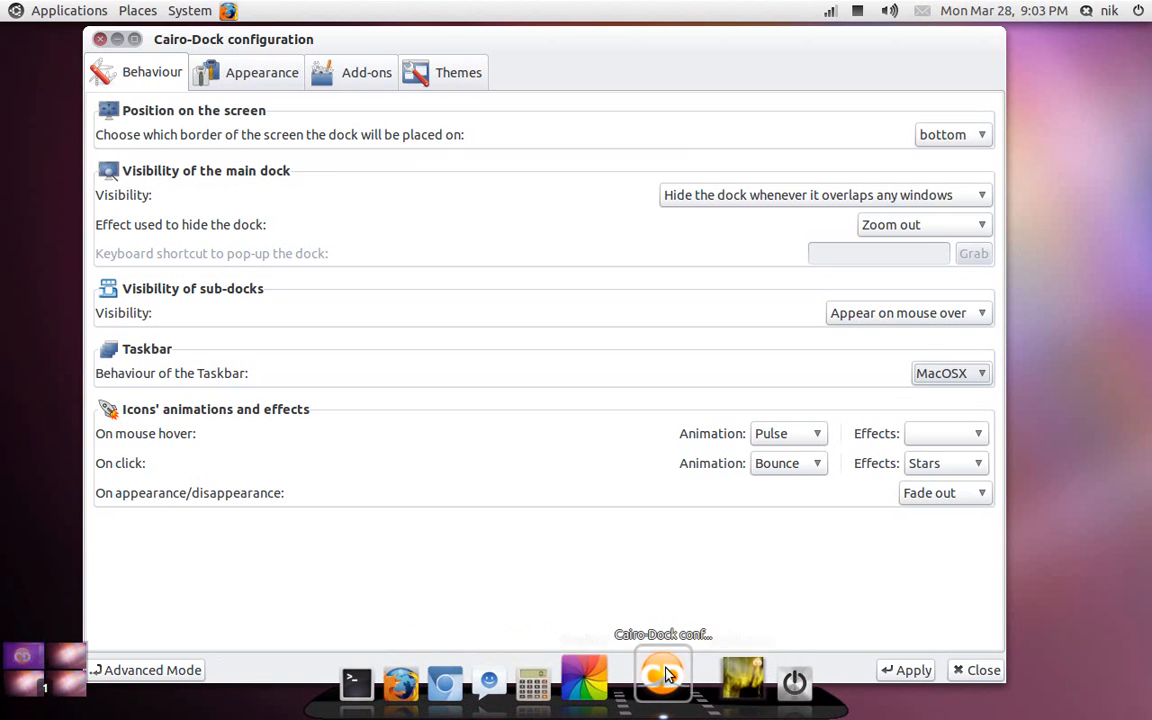
- Set the taskbar behaviour to Gnome, apply it, and switch workspace to check the dock's window icons
{"action": "left_click", "coordinate": [925, 388]}
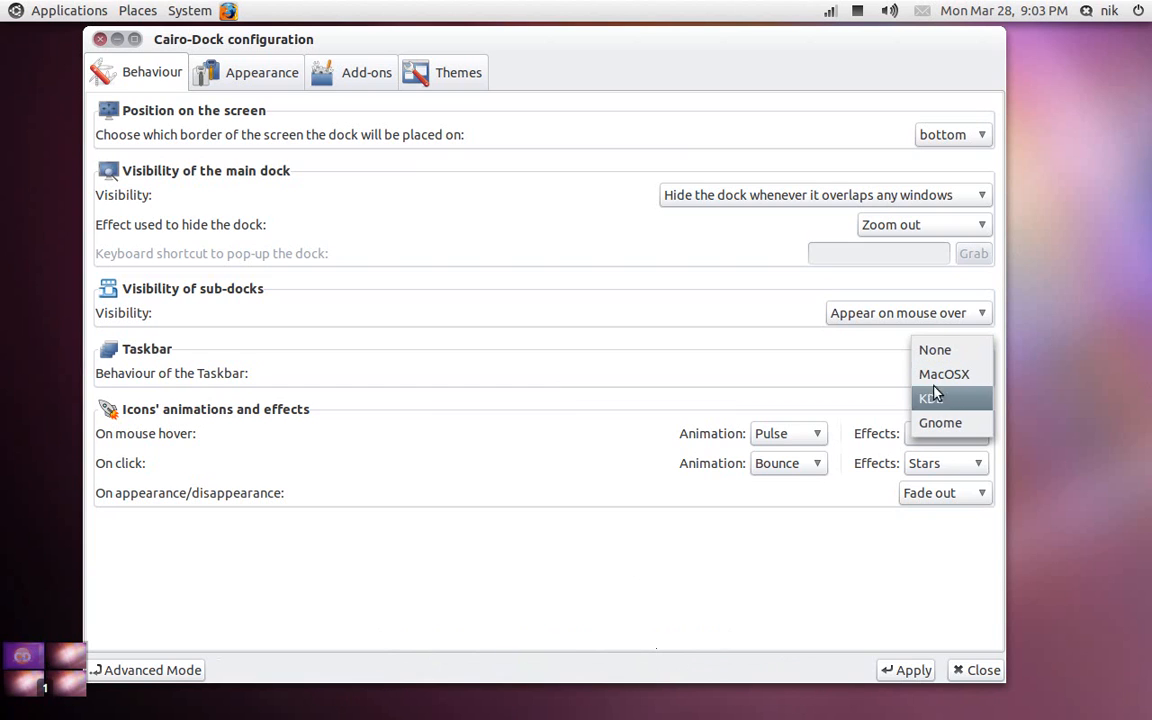
{"action": "left_click", "coordinate": [958, 426]}
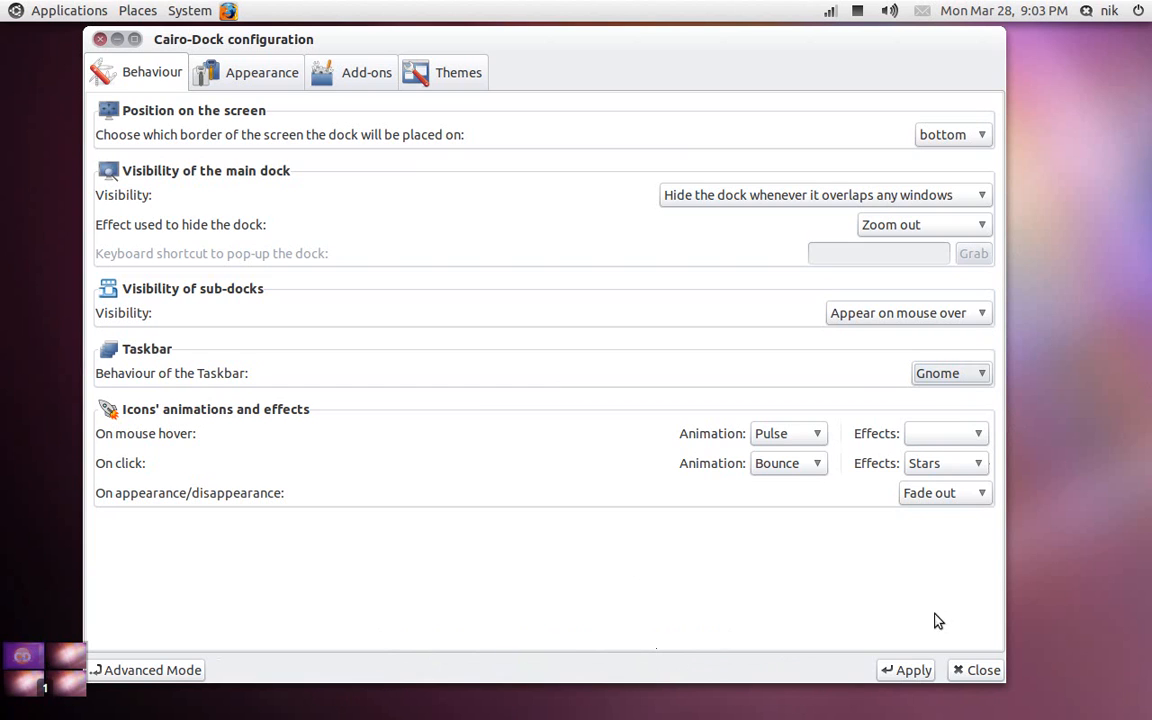
{"action": "left_click", "coordinate": [912, 665]}
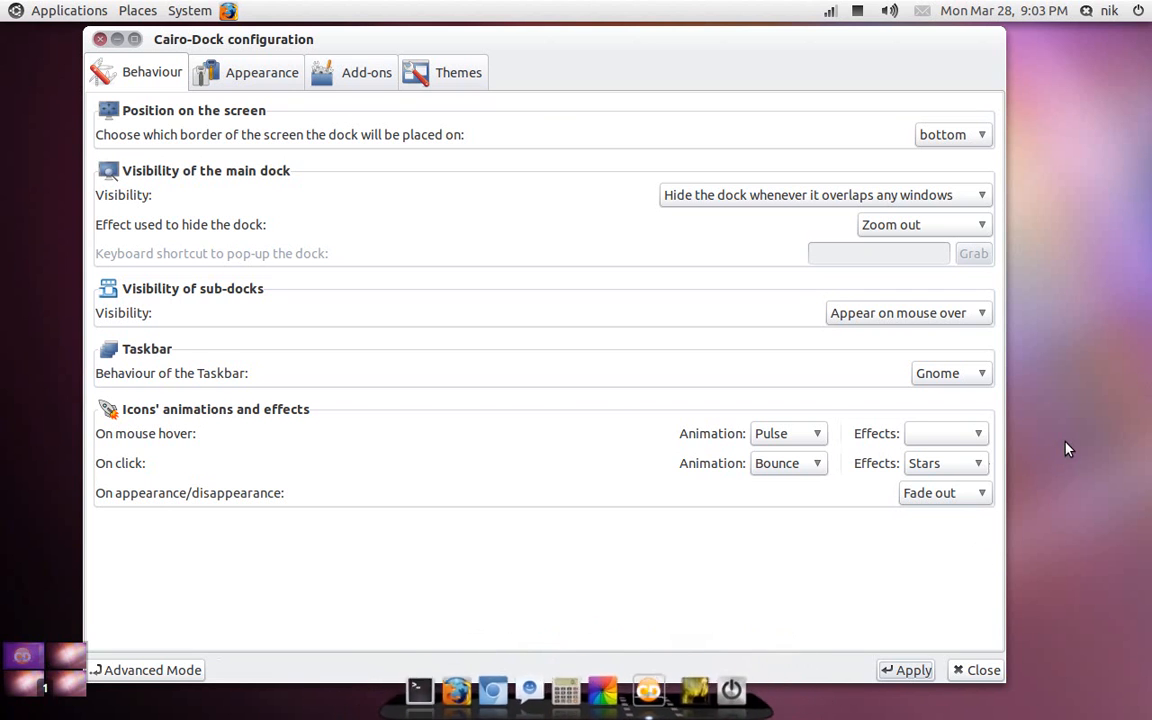
{"action": "key", "text": "ctrl+alt+Right"}
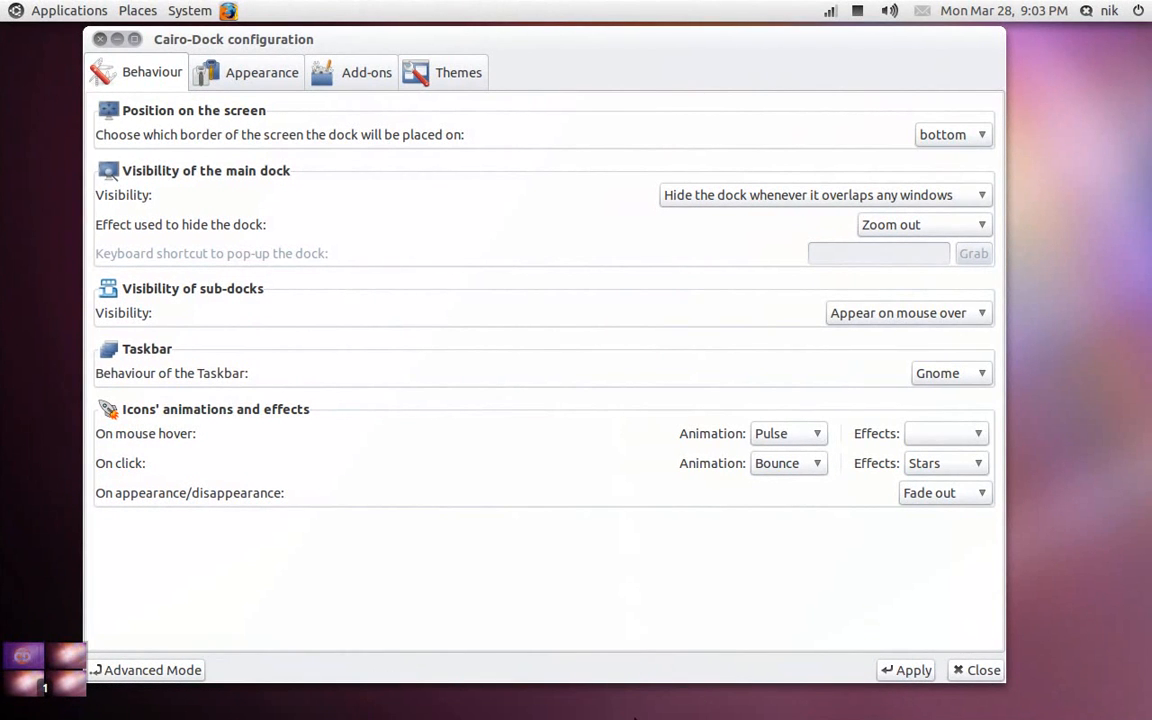
{"action": "mouse_move", "coordinate": [635, 716]}
- Set the icons' mouse-hover animation to Bounce and the click animation to Pulse, with the click effect left blank
{"action": "left_click", "coordinate": [776, 440]}
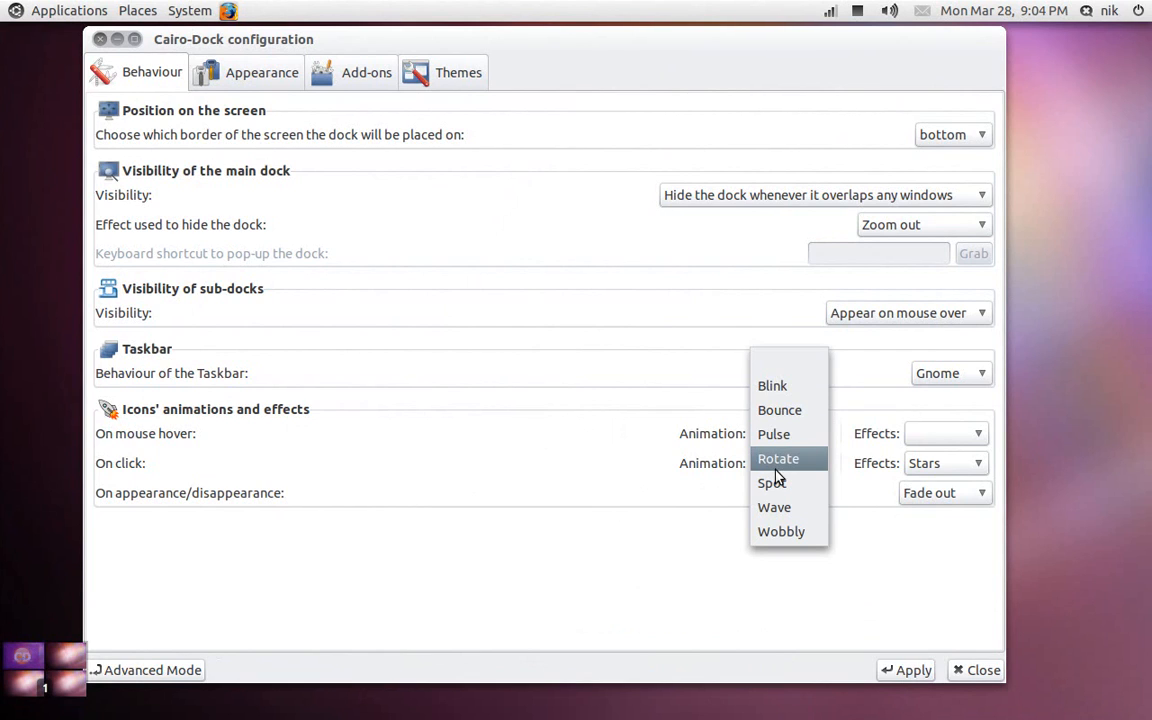
{"action": "left_click", "coordinate": [786, 412]}
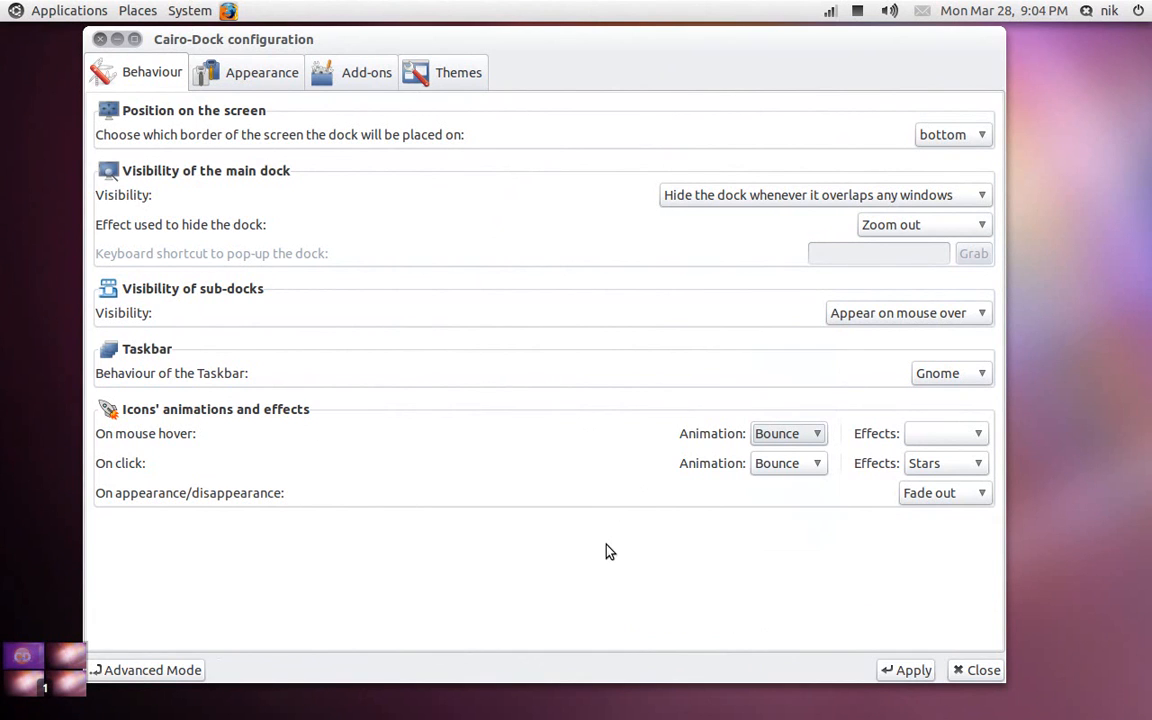
{"action": "left_click", "coordinate": [762, 470]}
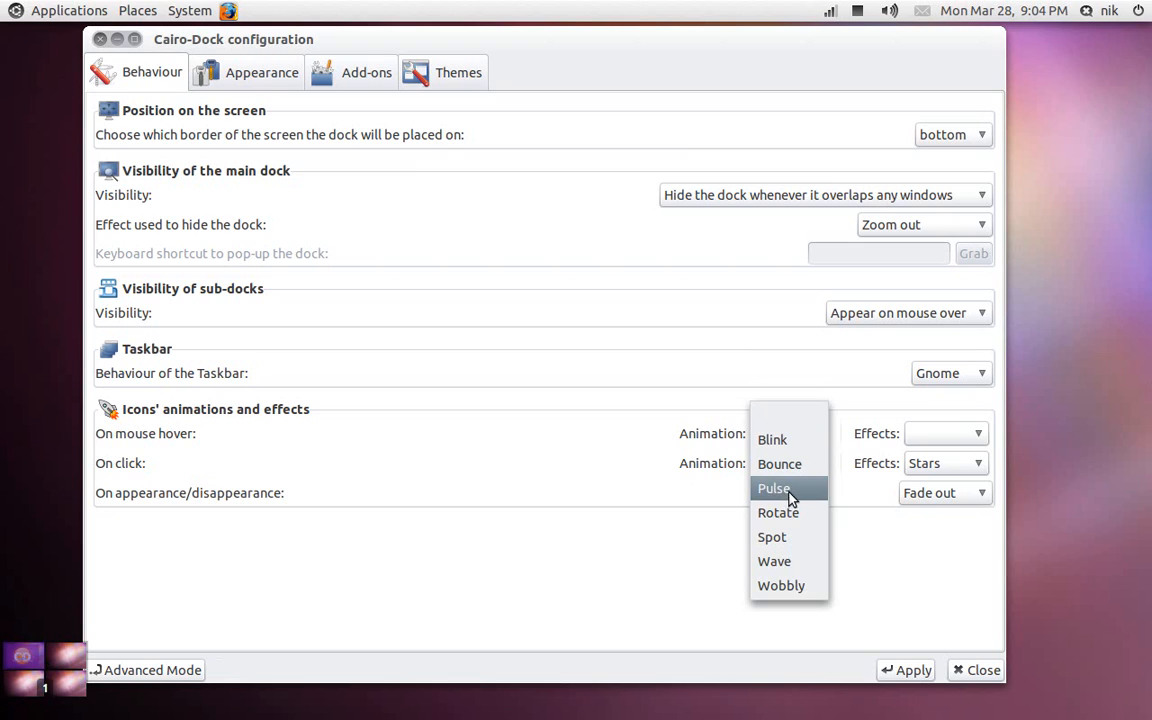
{"action": "left_click", "coordinate": [790, 498]}
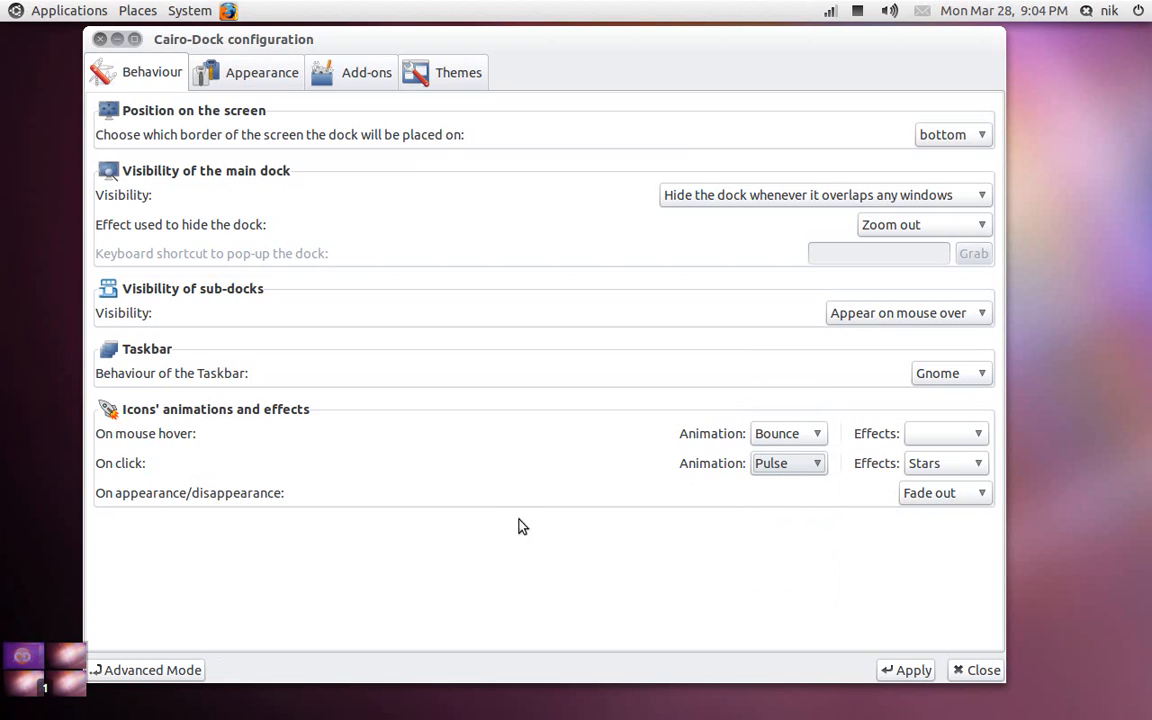
{"action": "left_click", "coordinate": [940, 464]}
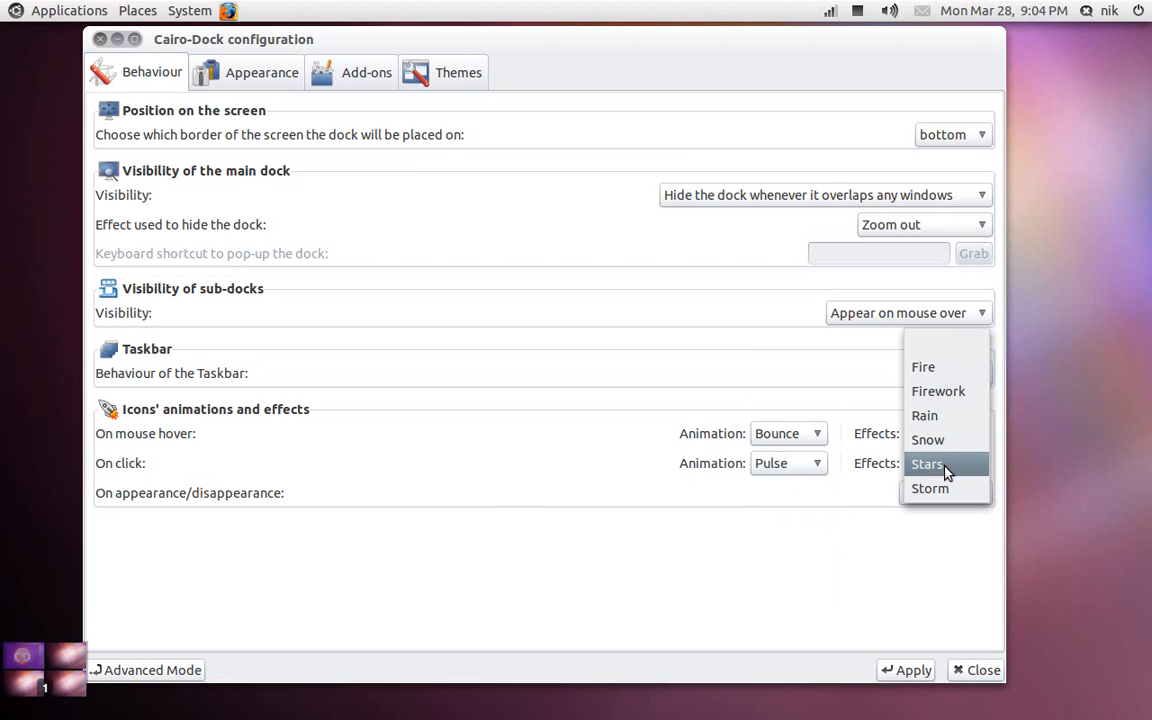
{"action": "left_click", "coordinate": [954, 344]}
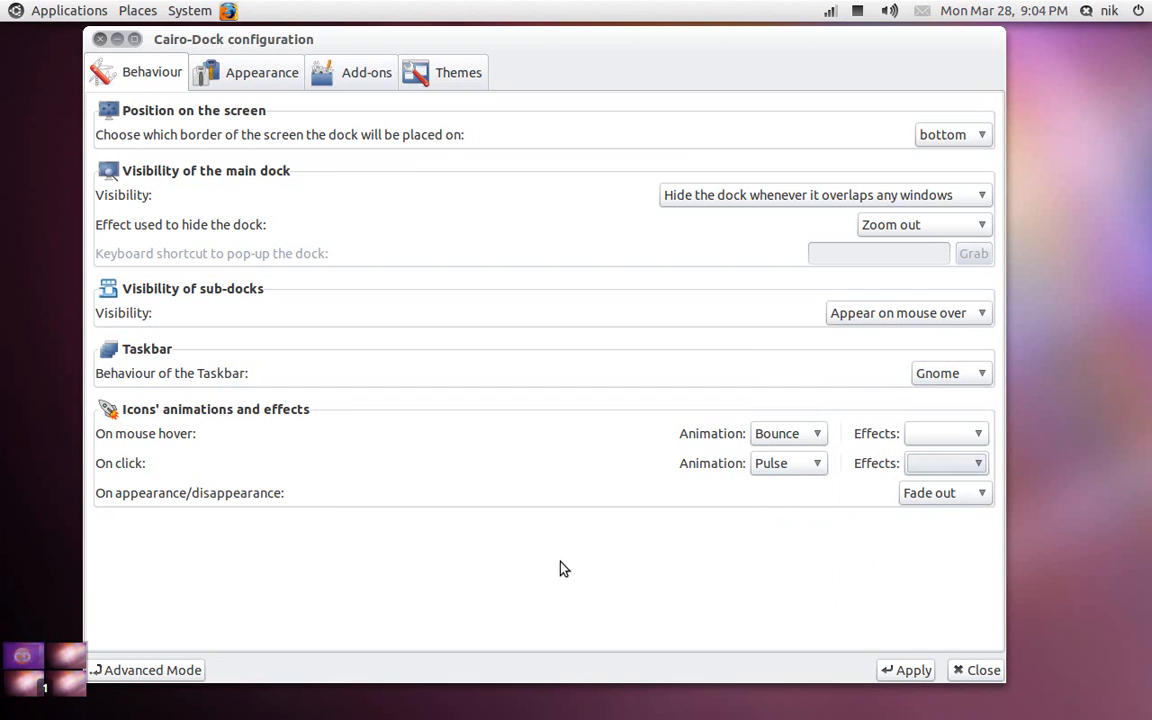
- Set the icons' appearance/disappearance animation to Black Hole, apply it, and preview the icon animations on the dock
{"action": "mouse_move", "coordinate": [575, 716]}
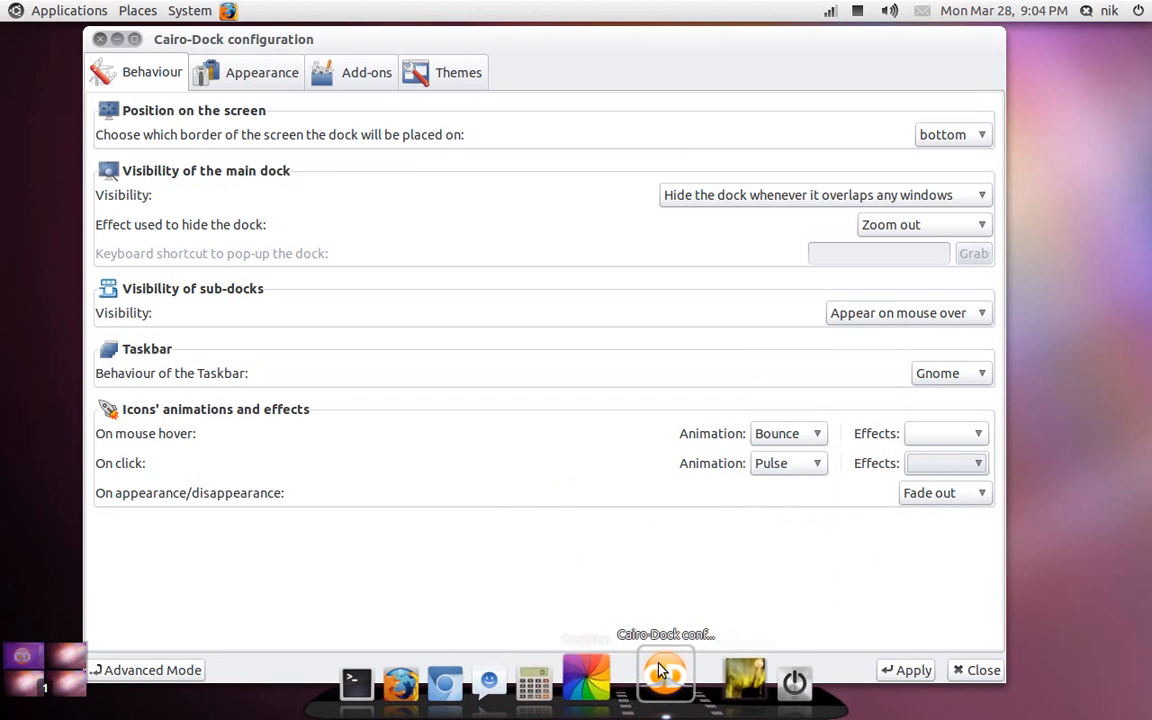
{"action": "left_click", "coordinate": [968, 494]}
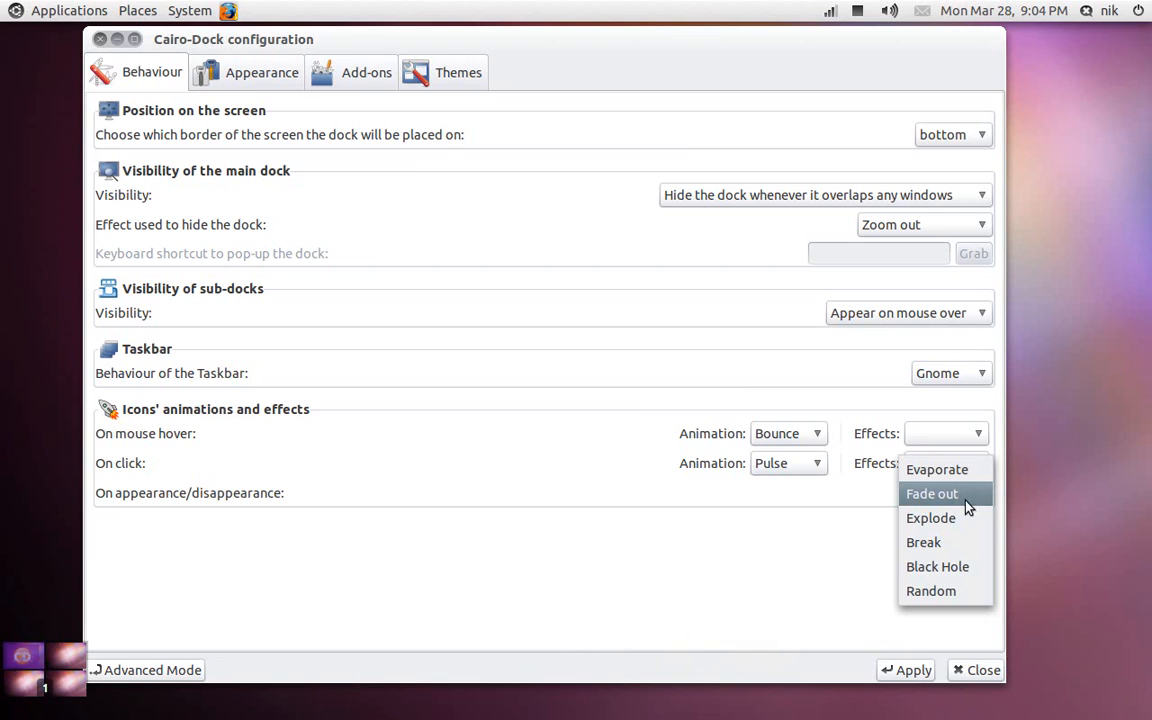
{"action": "left_click", "coordinate": [963, 565]}
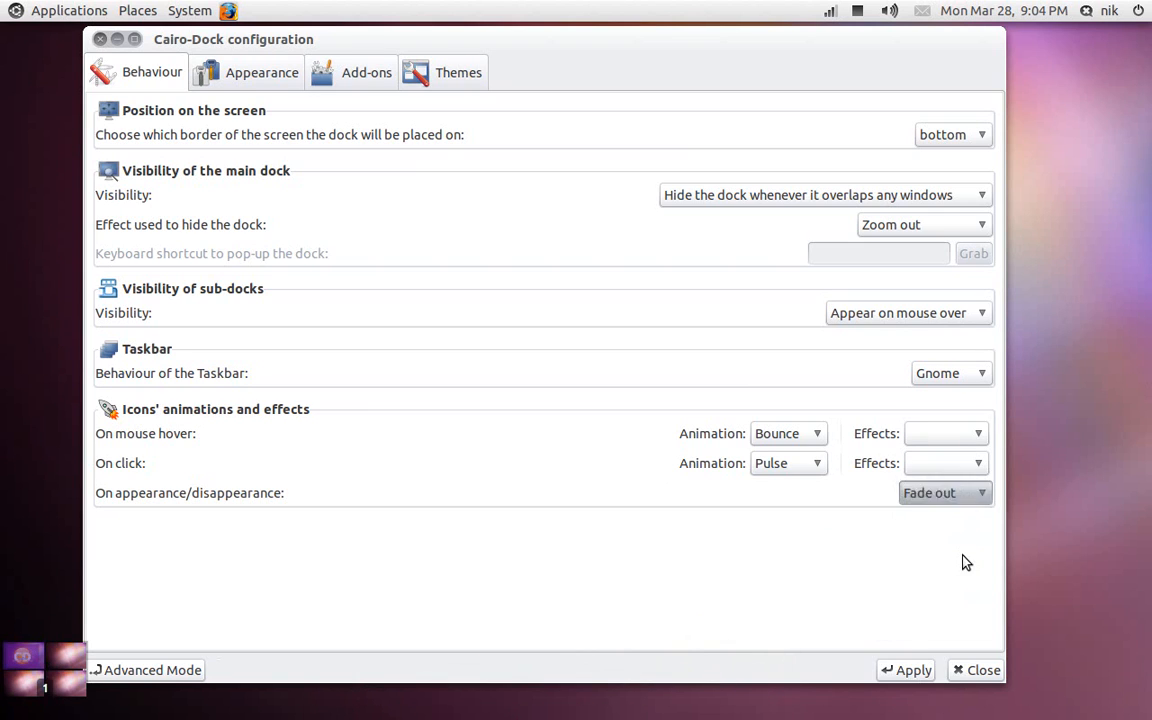
{"action": "left_click", "coordinate": [910, 672]}
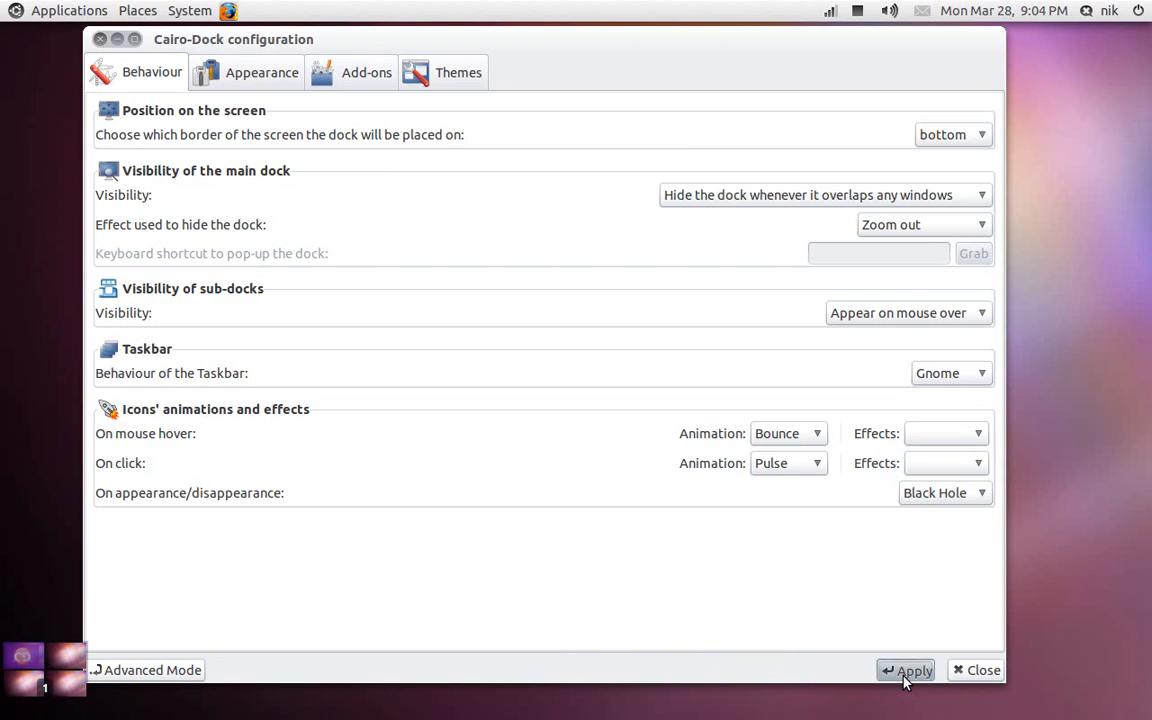
{"action": "mouse_move", "coordinate": [771, 718]}
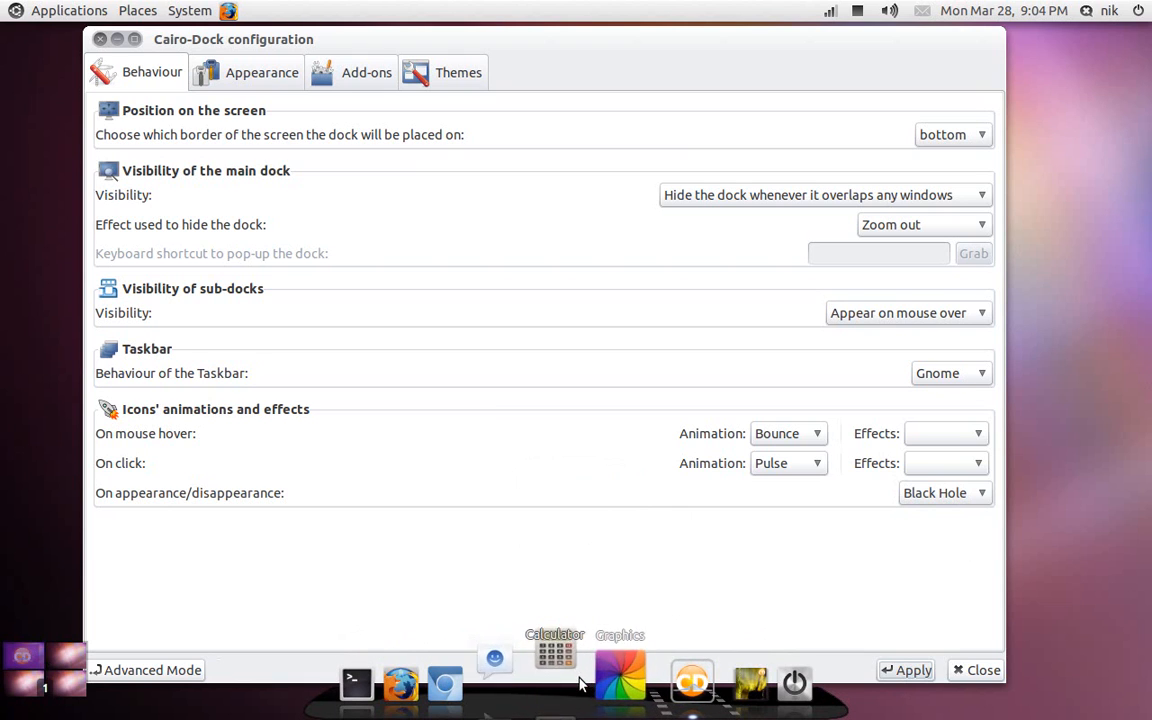
{"action": "mouse_move", "coordinate": [612, 682]}
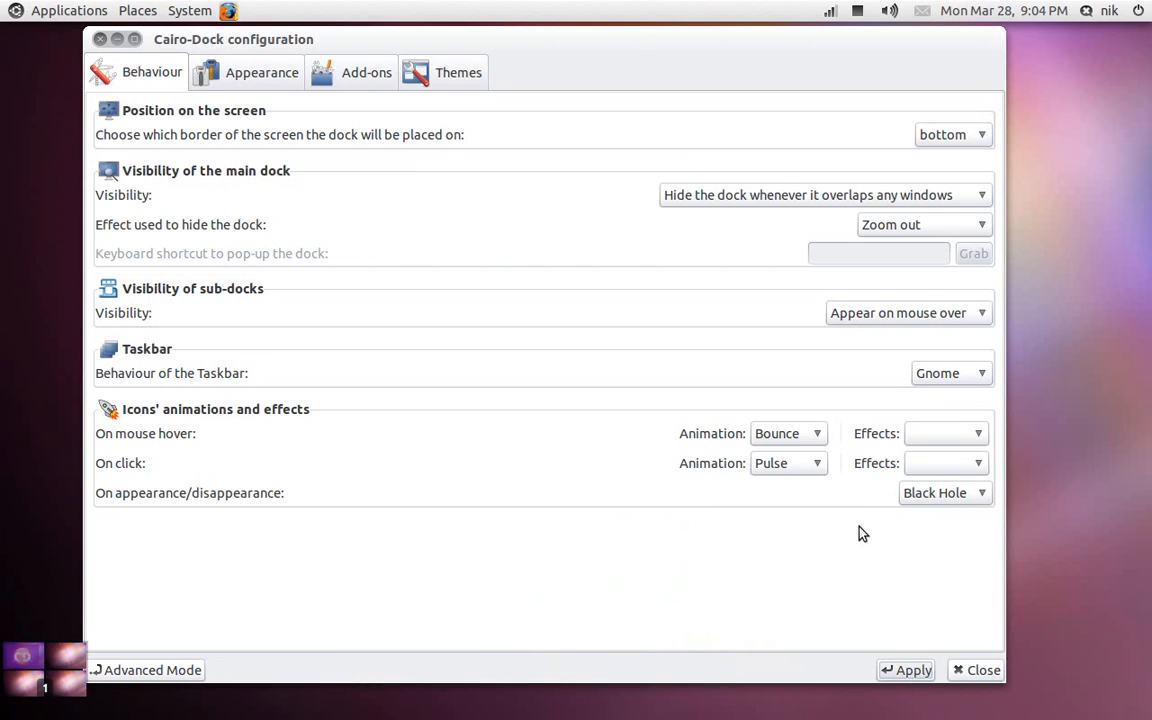
- Set the dock's icon size to Very Big in the appearance settings, keep the main docks' view at 3D plane, and apply
{"action": "left_click", "coordinate": [278, 80]}
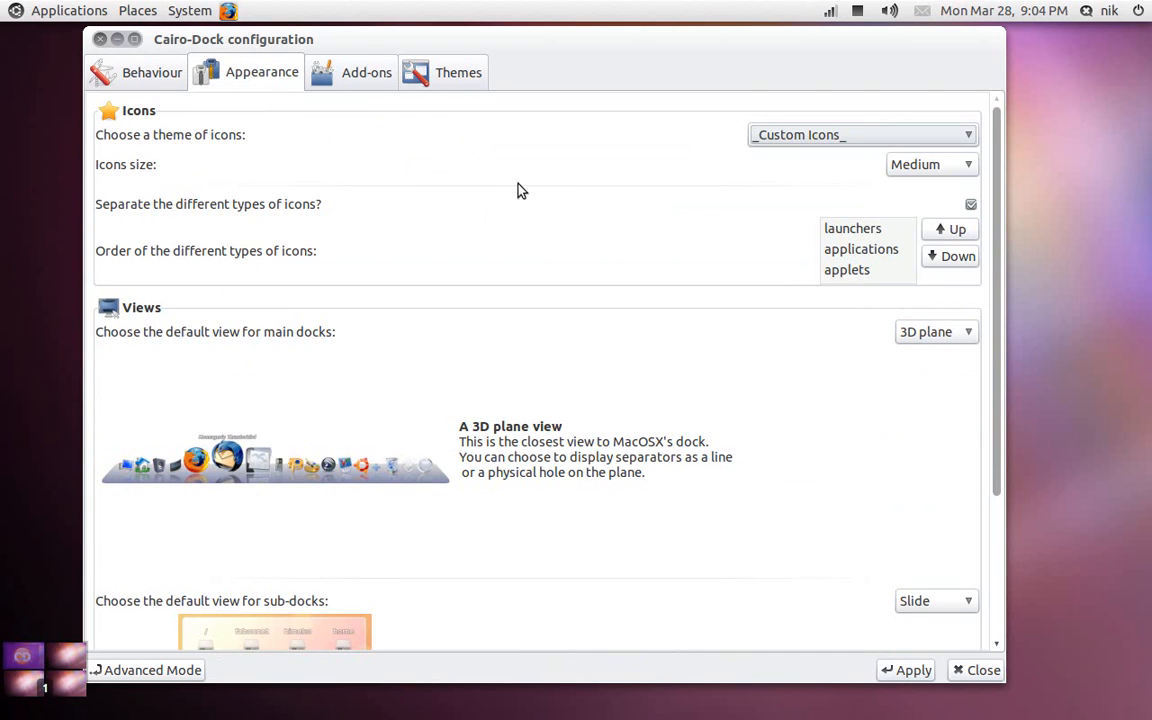
{"action": "mouse_move", "coordinate": [601, 717]}
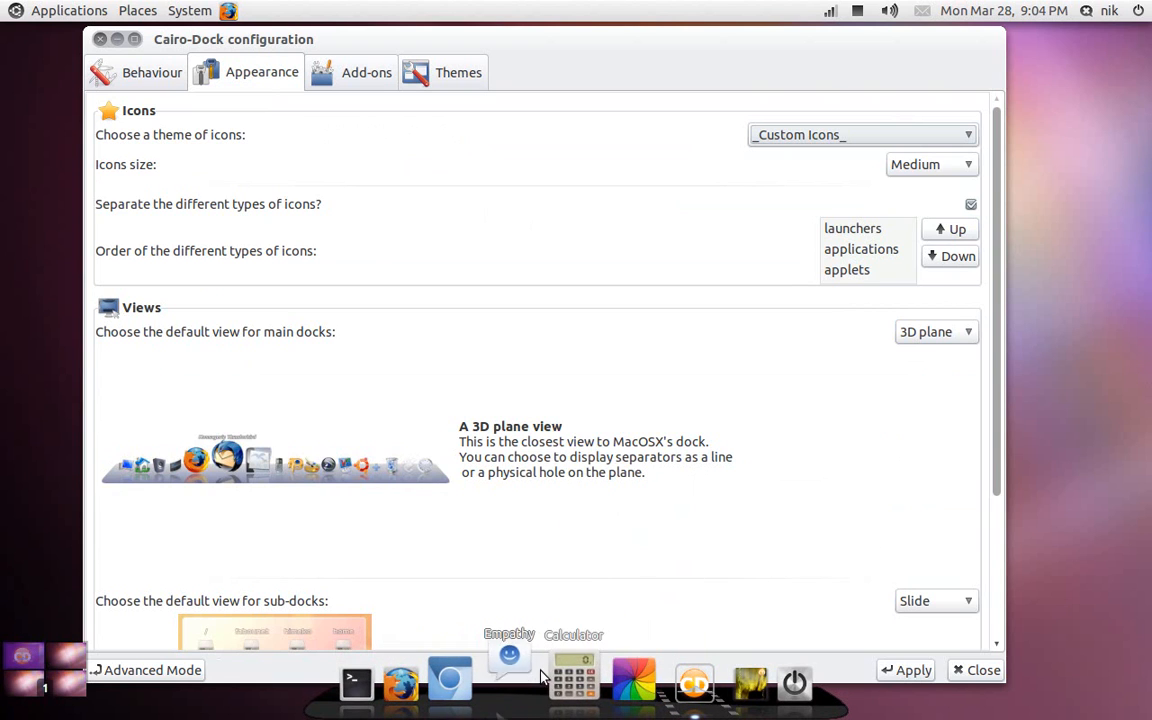
{"action": "mouse_move", "coordinate": [538, 710]}
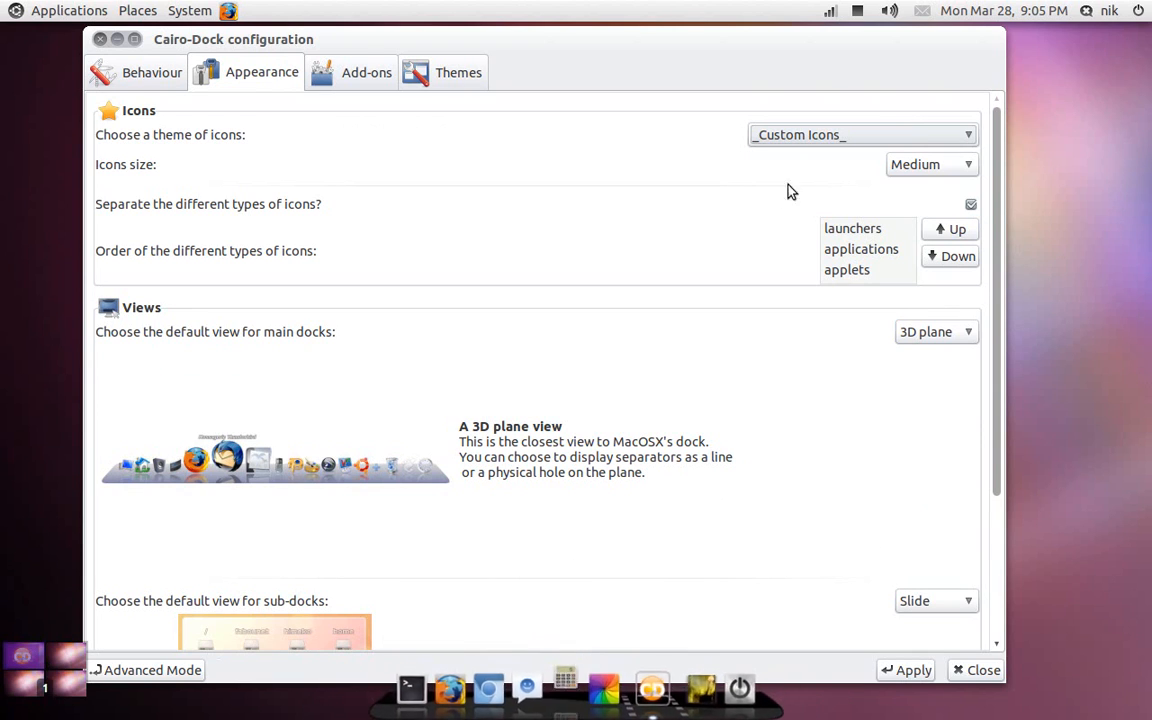
{"action": "left_click", "coordinate": [912, 178]}
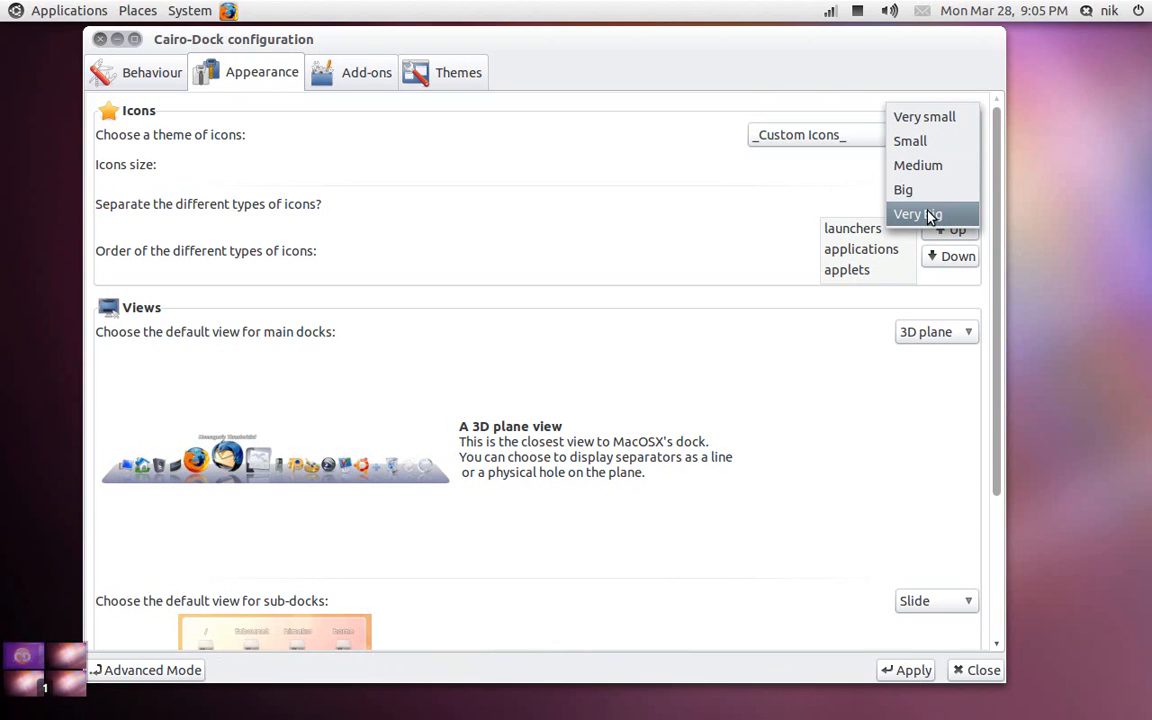
{"action": "left_click", "coordinate": [930, 215]}
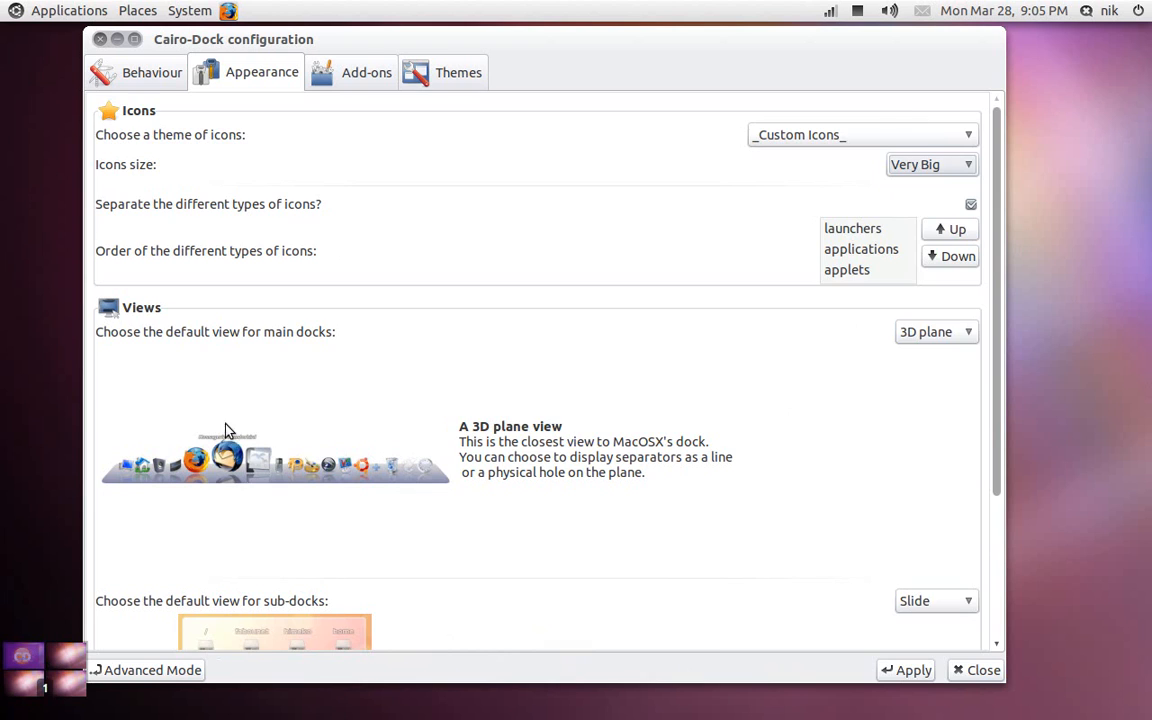
{"action": "scroll", "coordinate": [377, 502], "scroll_direction": "down", "scroll_amount": 1}
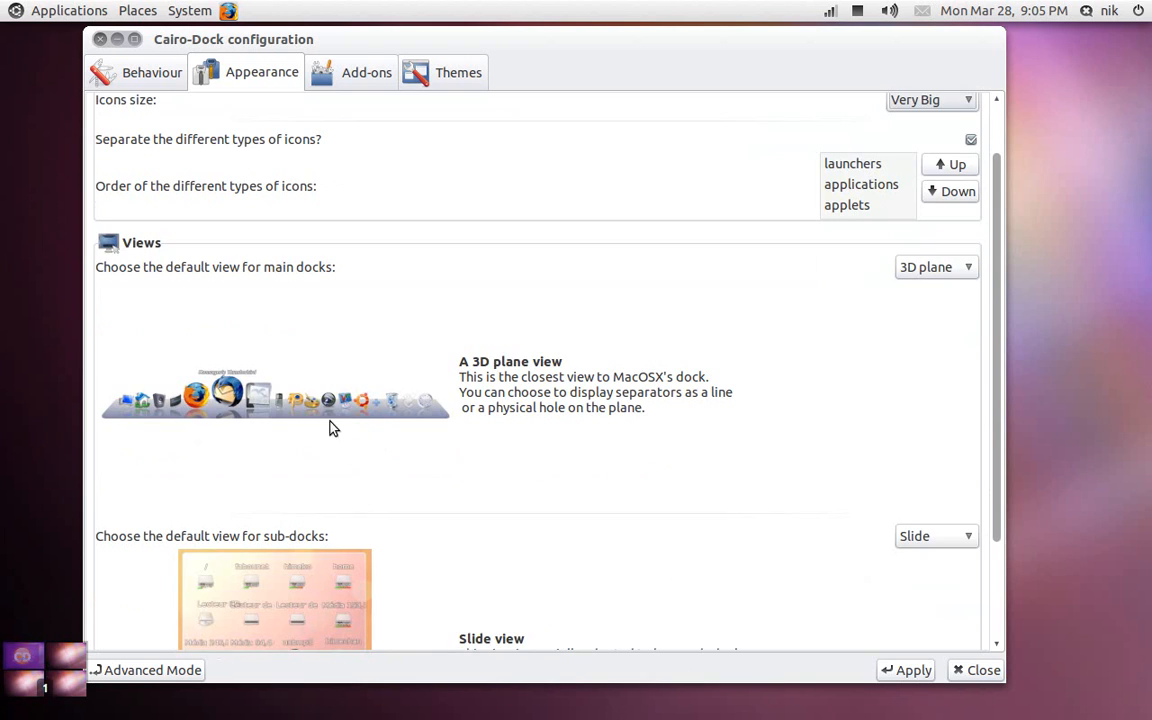
{"action": "left_click", "coordinate": [951, 269]}
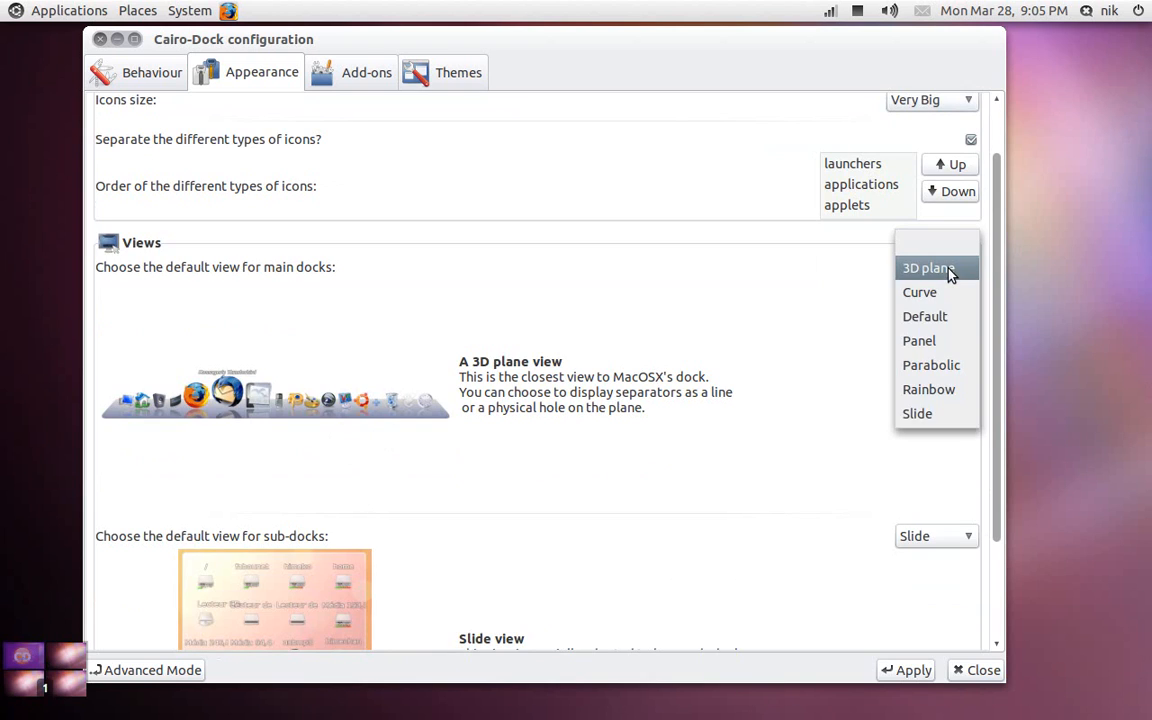
{"action": "left_click", "coordinate": [869, 285]}
{"action": "left_click", "coordinate": [905, 670]}
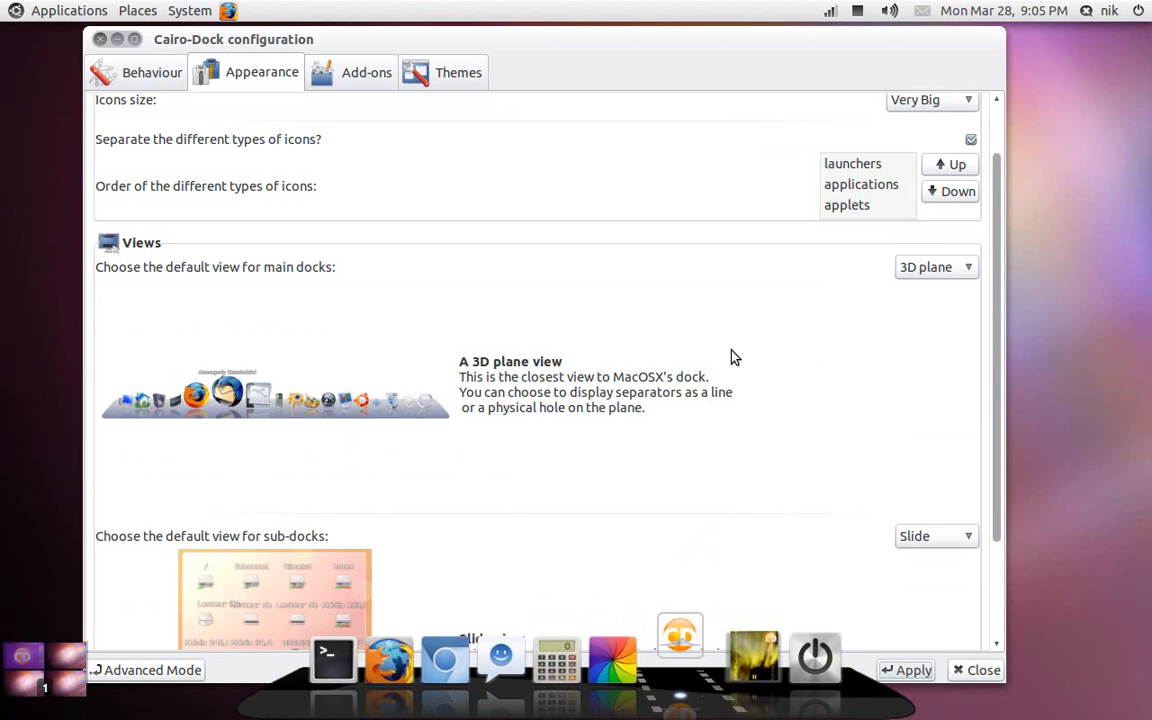
- Set the default view for main docks to Panel, apply it, and preview it on the dock
{"action": "scroll", "coordinate": [710, 226], "scroll_direction": "up", "scroll_amount": 1}
{"action": "scroll", "coordinate": [710, 228], "scroll_direction": "down", "scroll_amount": 2}
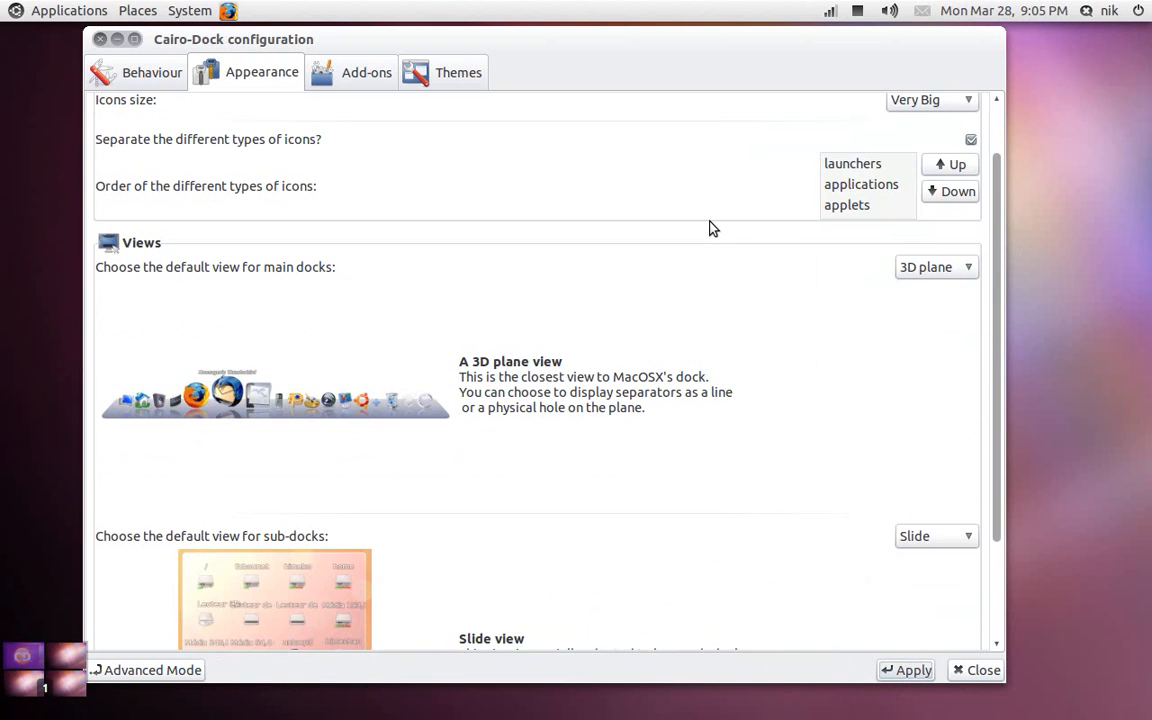
{"action": "left_click", "coordinate": [908, 206]}
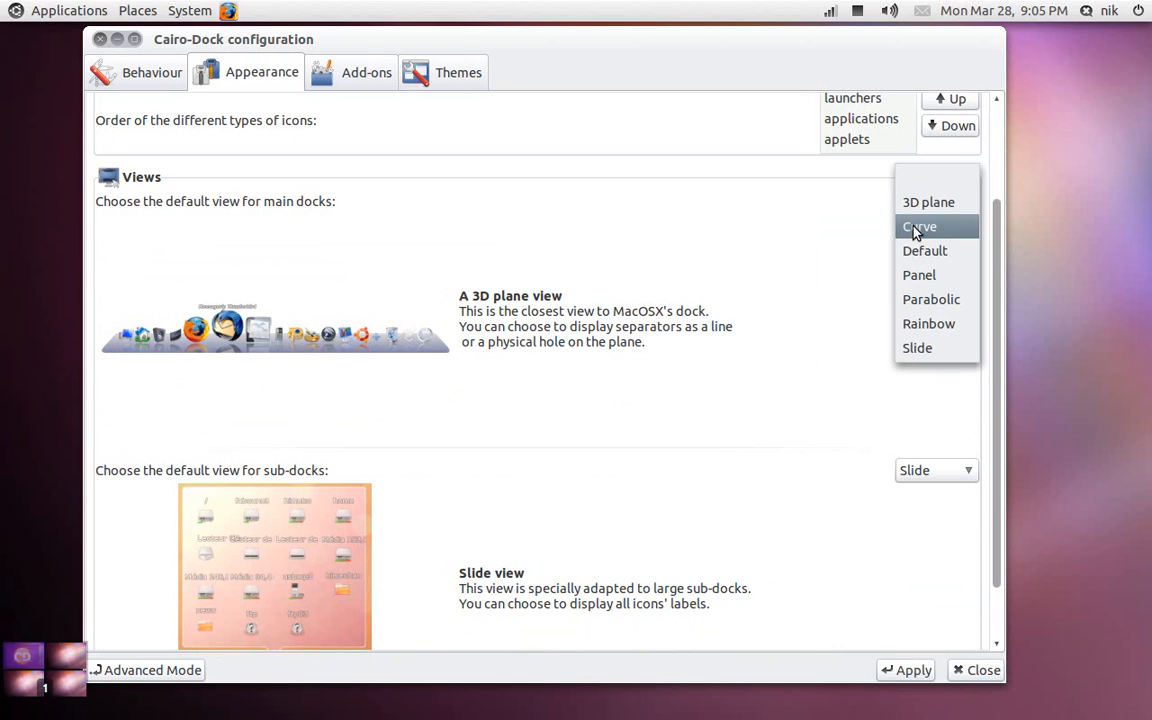
{"action": "left_click", "coordinate": [928, 277]}
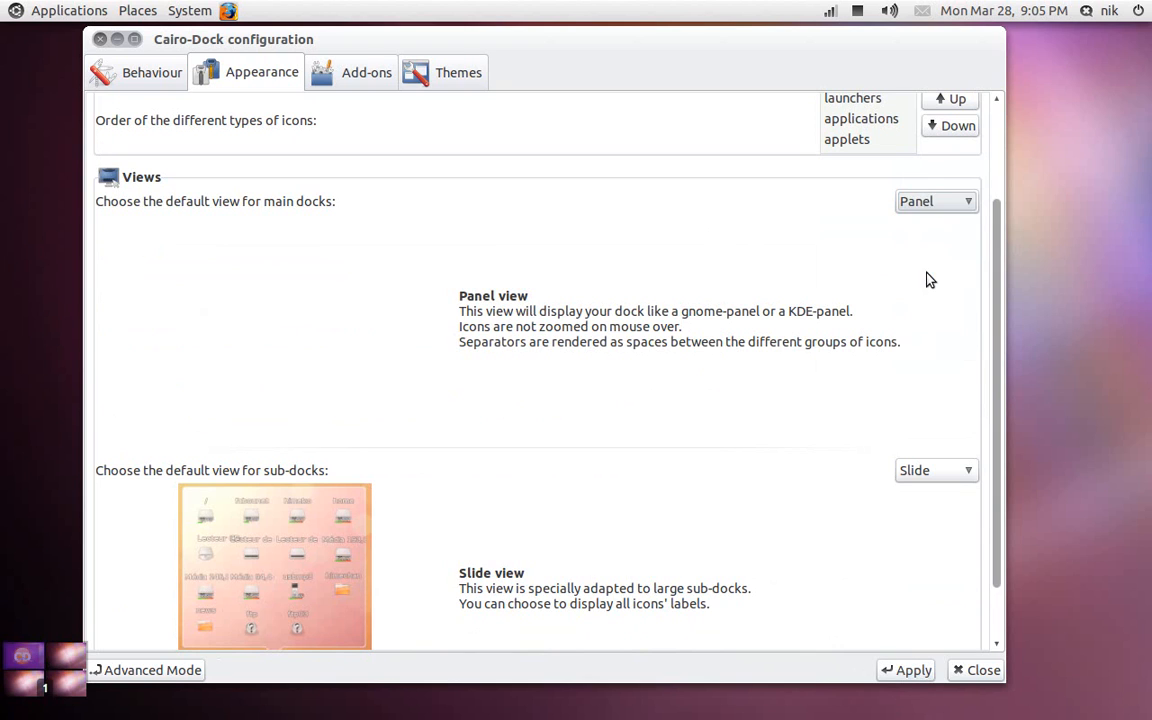
{"action": "left_click", "coordinate": [890, 672]}
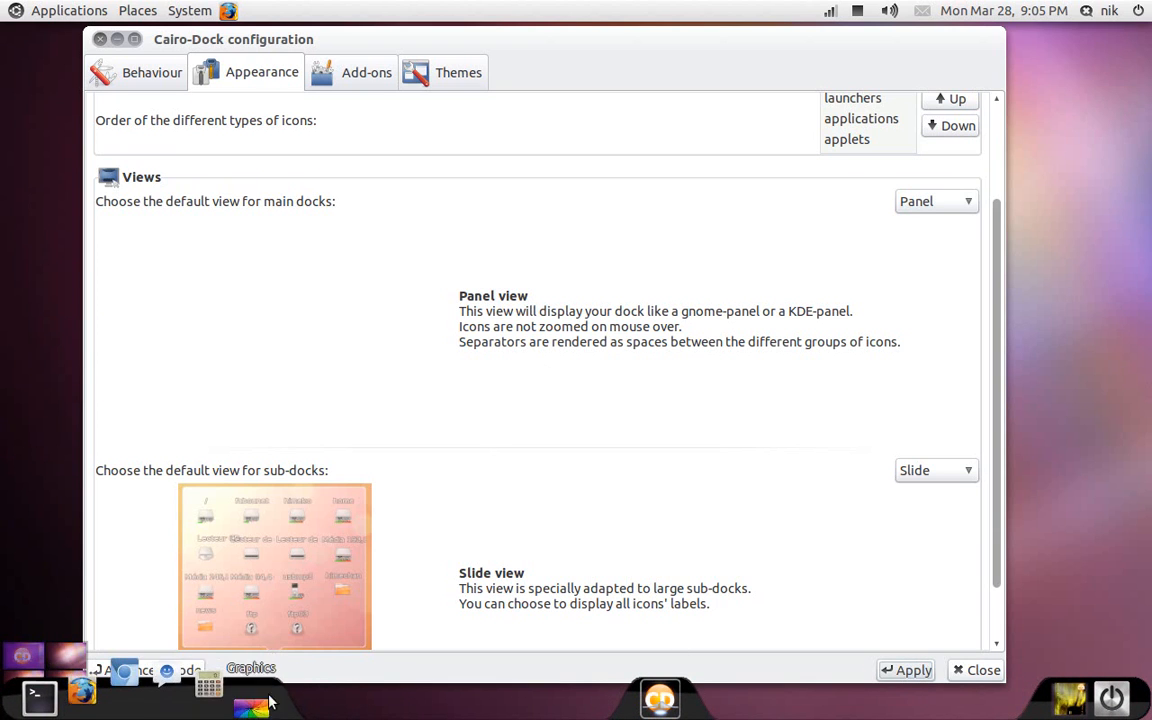
- Set the default view for main docks to Rainbow, apply it, and preview it on the dock
{"action": "scroll", "coordinate": [650, 357], "scroll_direction": "up", "scroll_amount": 2}
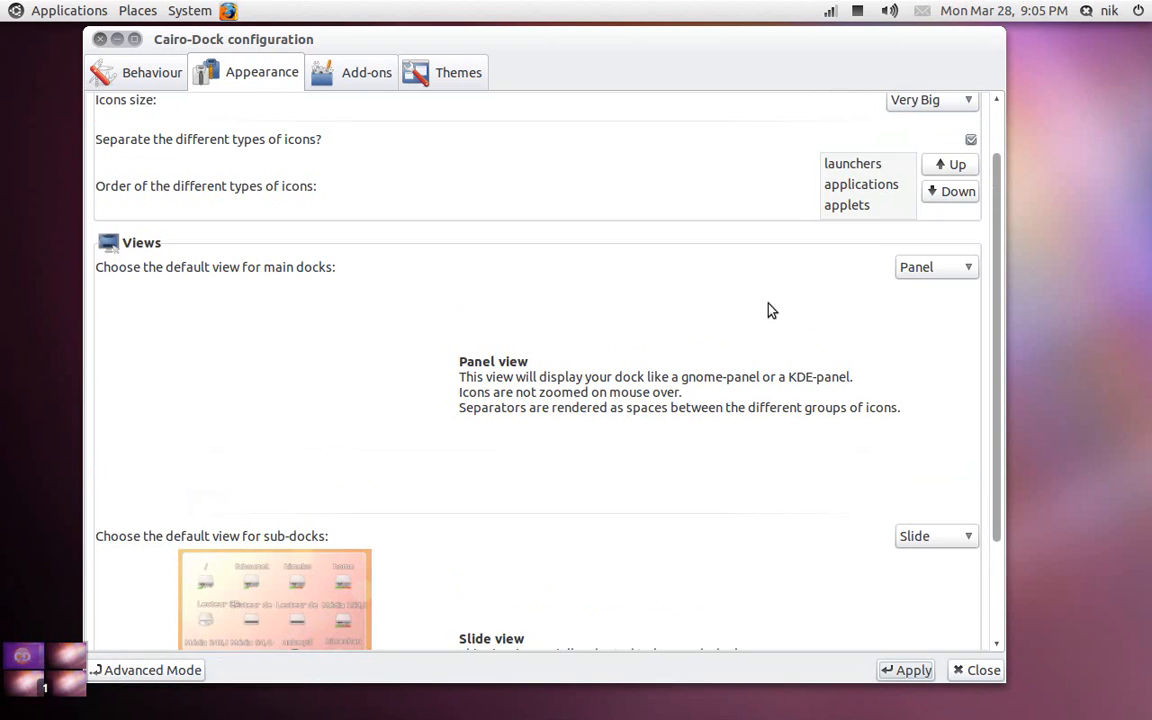
{"action": "left_click", "coordinate": [910, 284]}
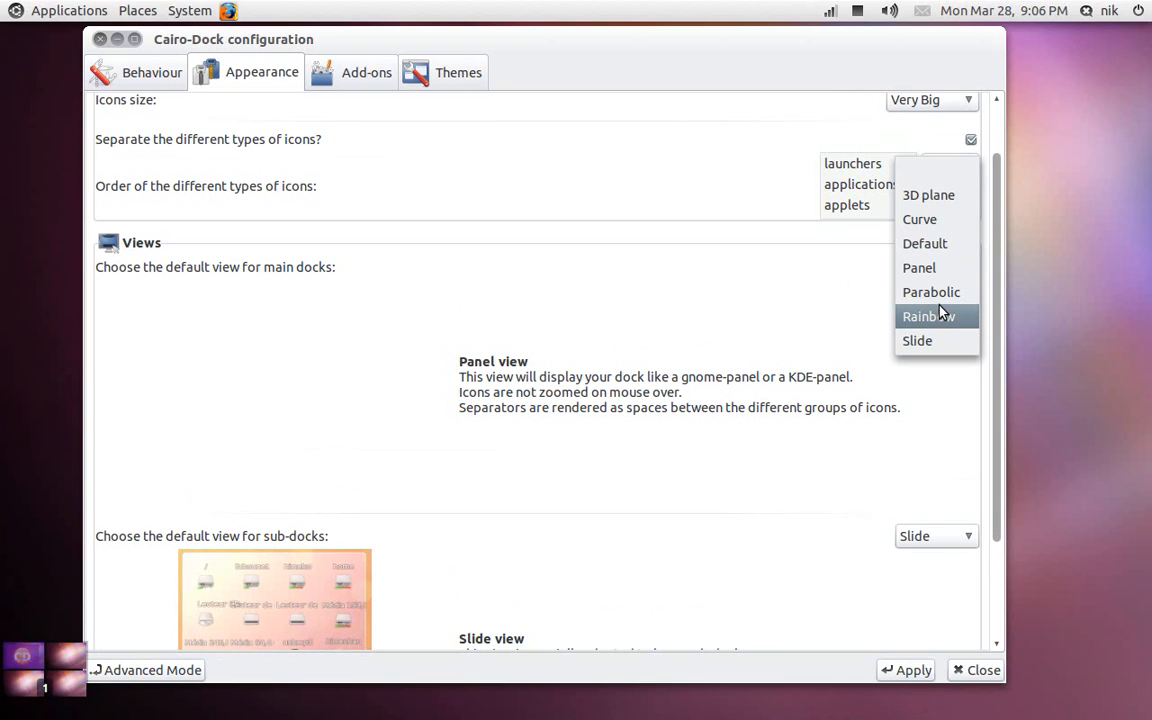
{"action": "left_click", "coordinate": [940, 318]}
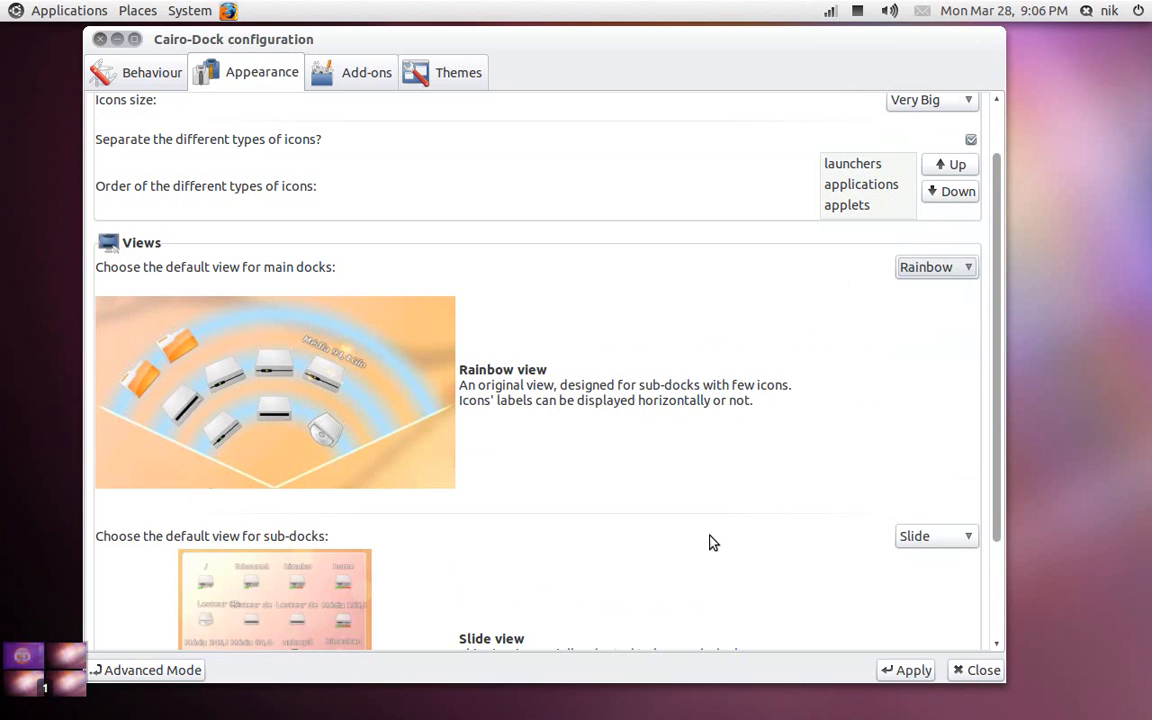
{"action": "left_click", "coordinate": [910, 671]}
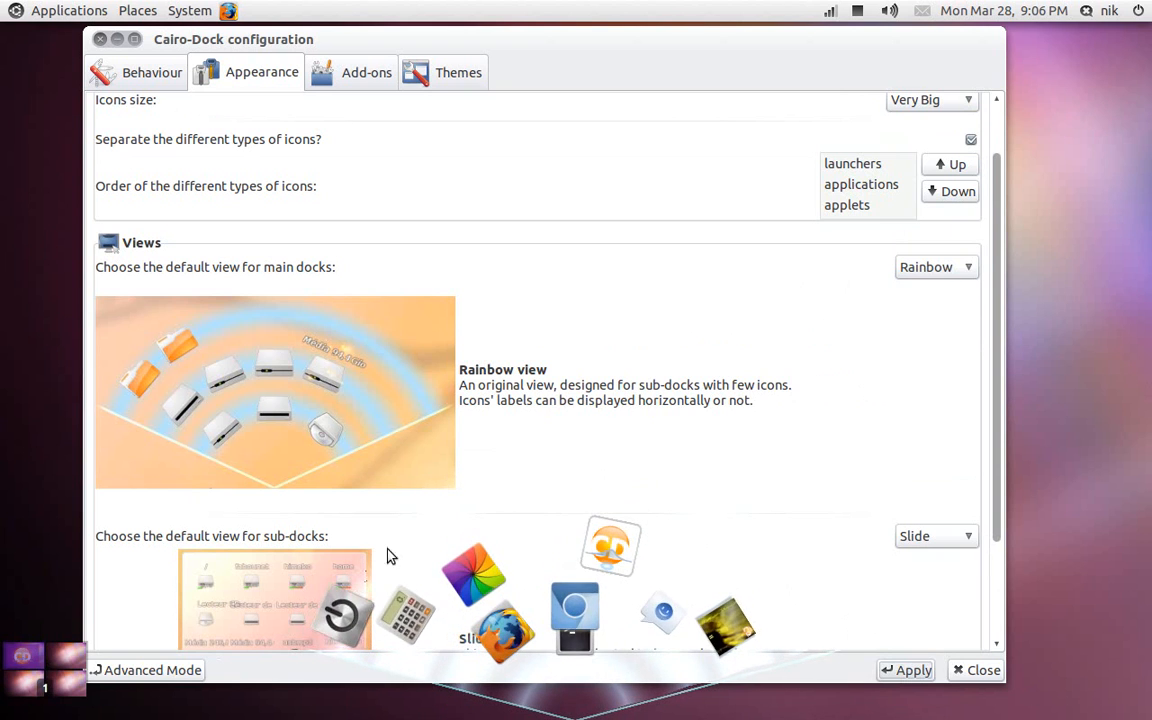
- Set the default view for sub-docks to 3D plane and apply it
{"action": "left_click", "coordinate": [910, 536]}
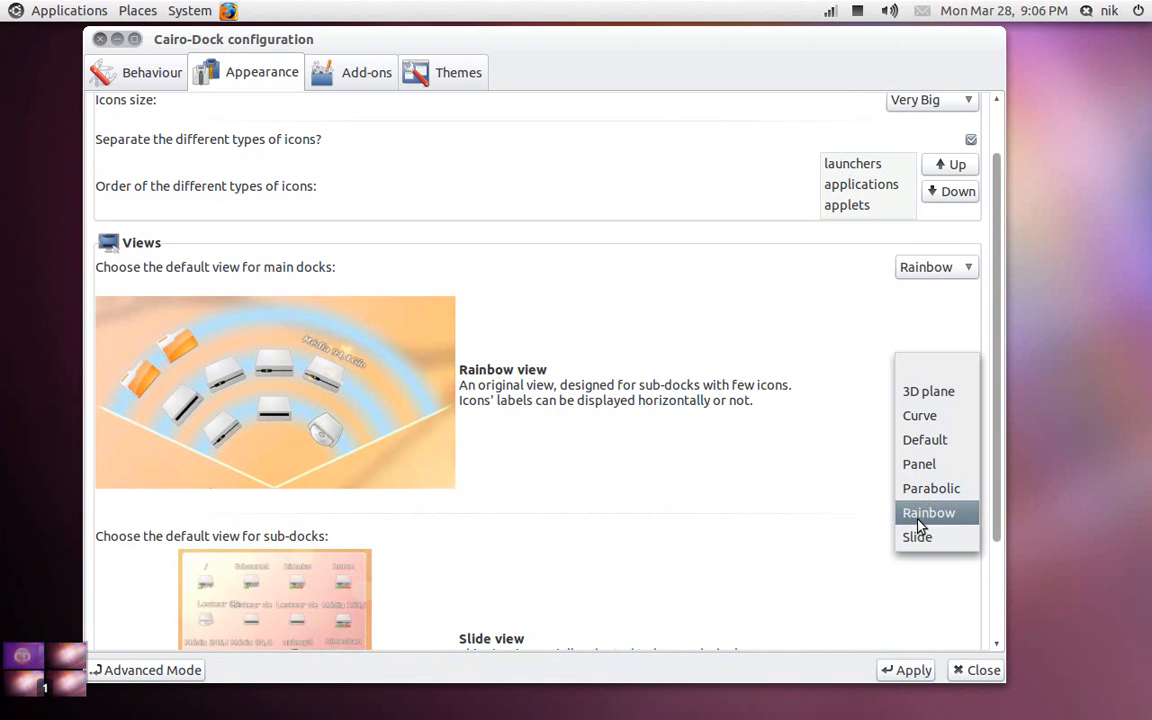
{"action": "left_click", "coordinate": [927, 395]}
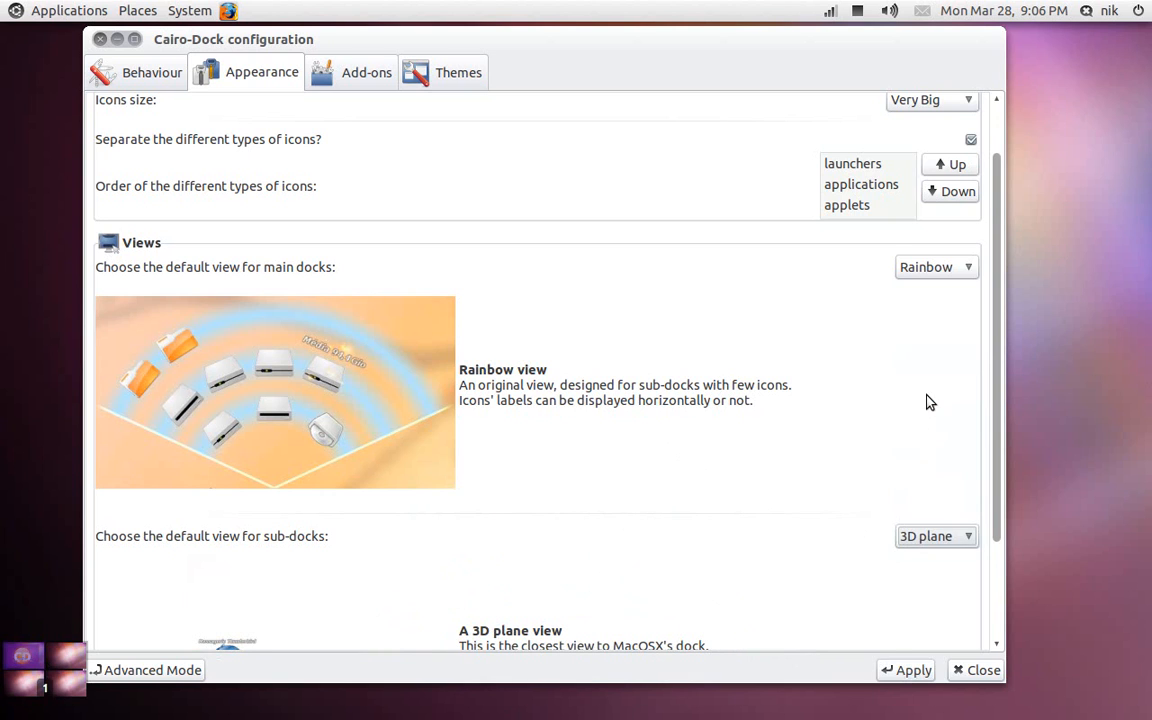
{"action": "left_click", "coordinate": [907, 672]}
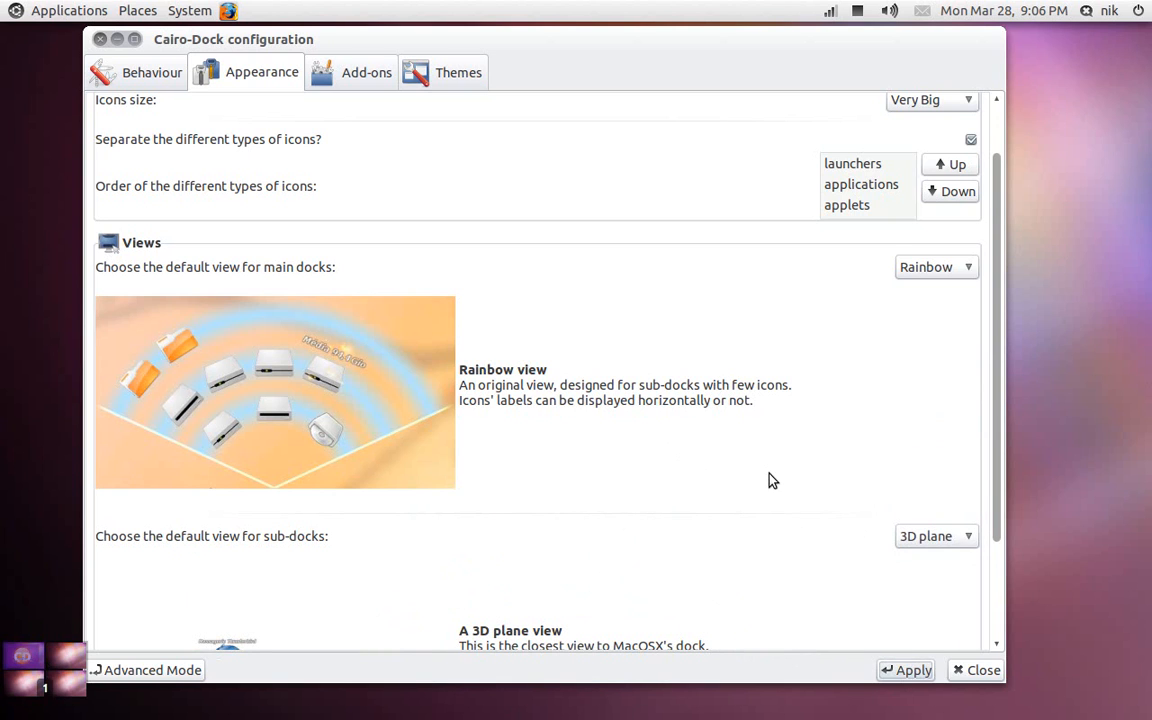
{"action": "scroll", "coordinate": [767, 472], "scroll_direction": "down", "scroll_amount": 3}
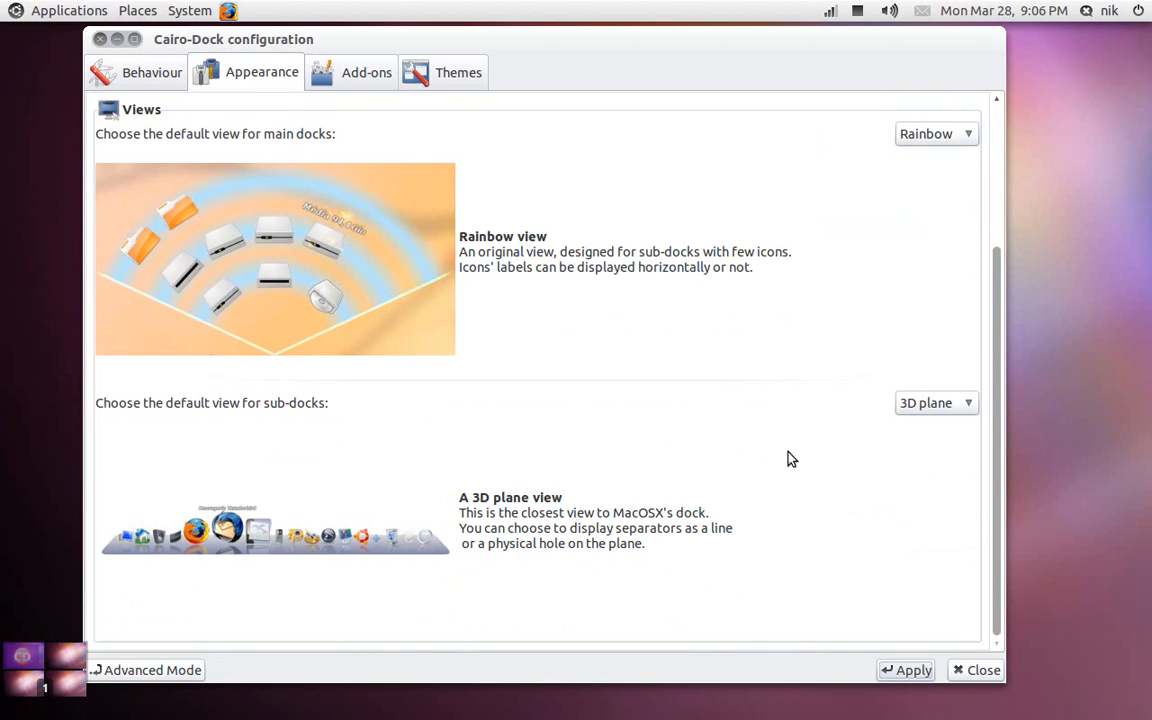
{"action": "left_click", "coordinate": [920, 406]}
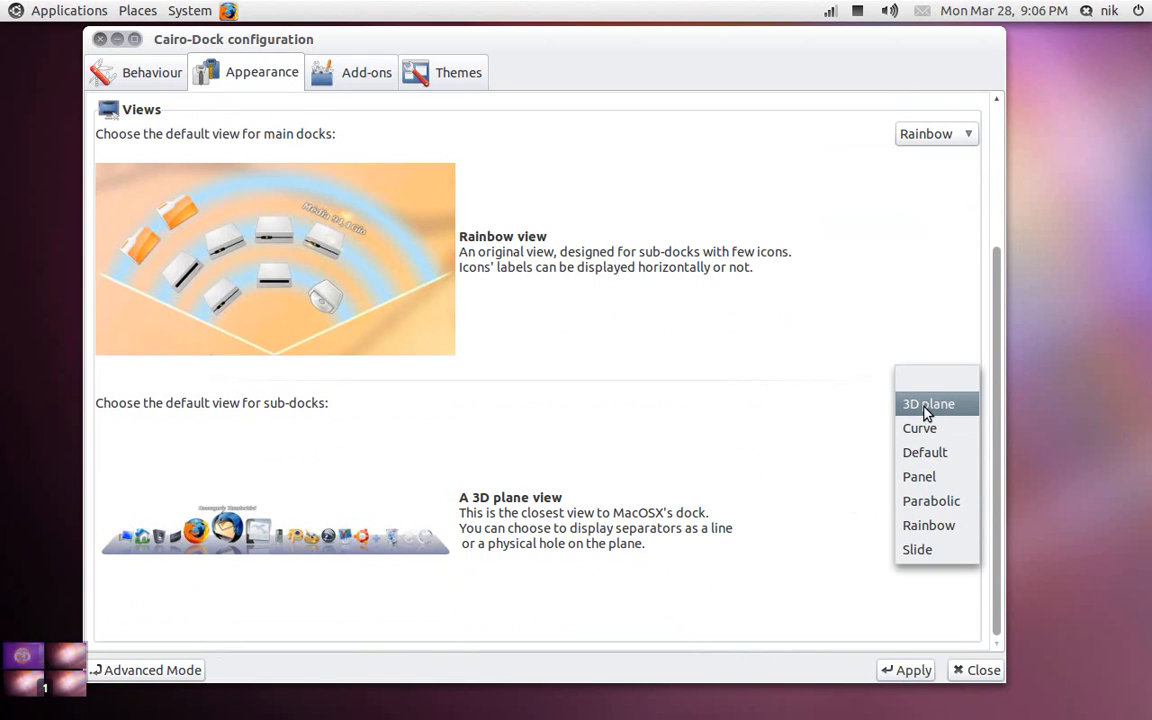
{"action": "left_click", "coordinate": [927, 405]}
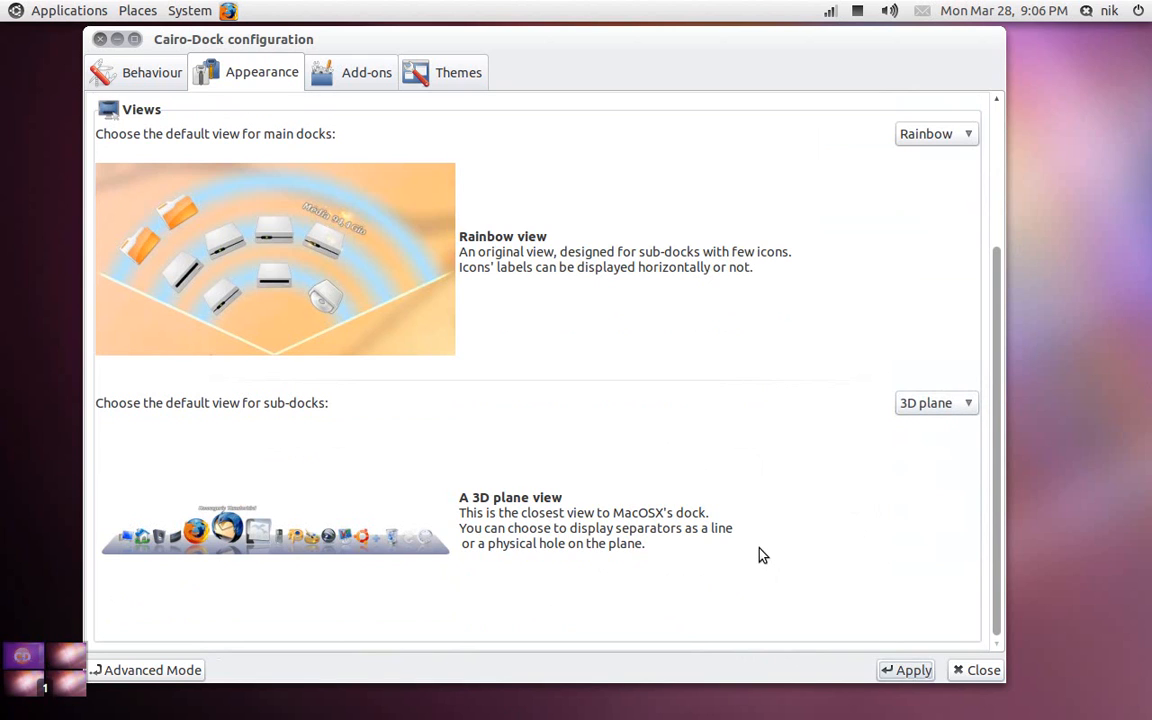
{"action": "scroll", "coordinate": [757, 549], "scroll_direction": "up", "scroll_amount": 3}
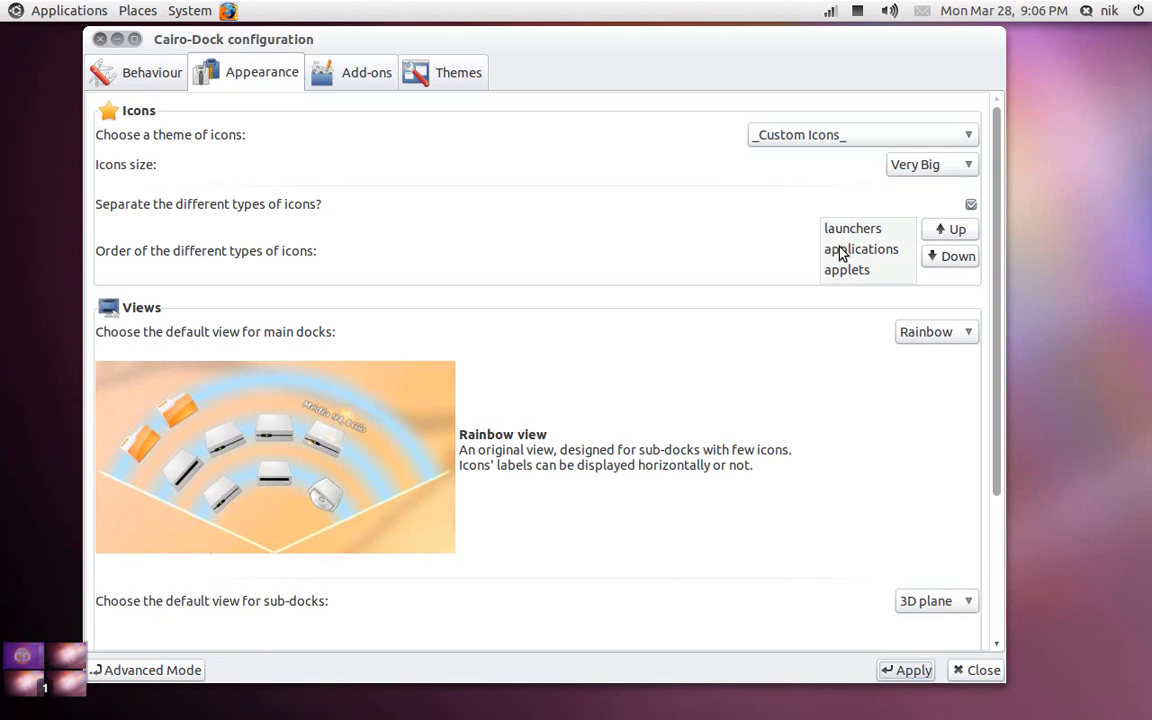
{"action": "left_click", "coordinate": [859, 11]}
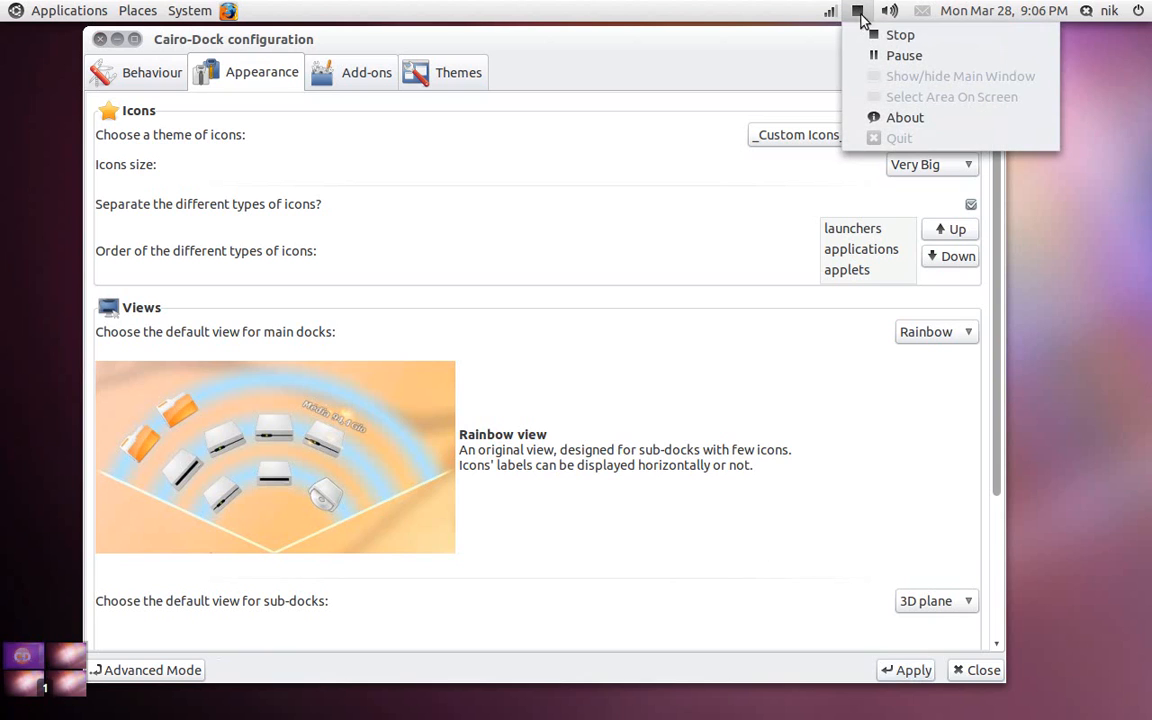